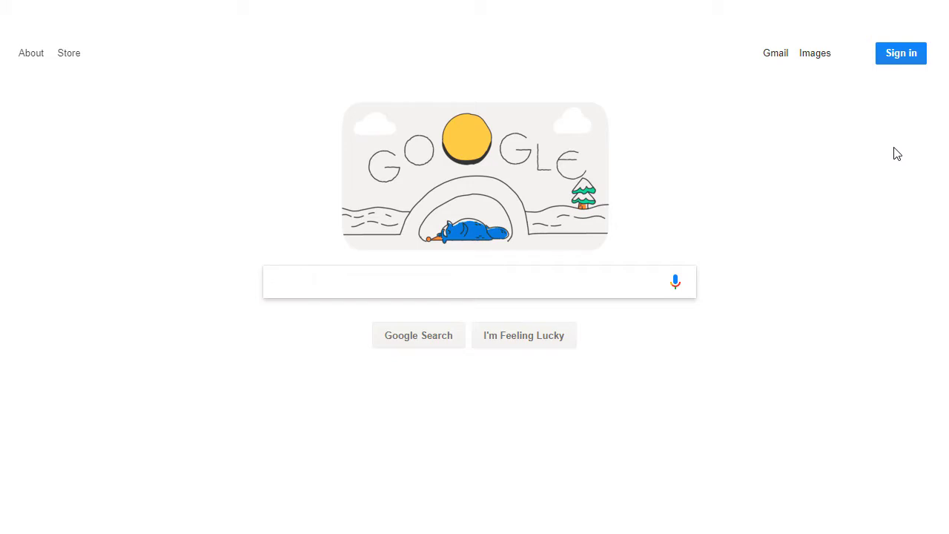
# - Run a Google search for the ancestor's full name enclosed in quotation marks
pyautogui.write('"wilford')
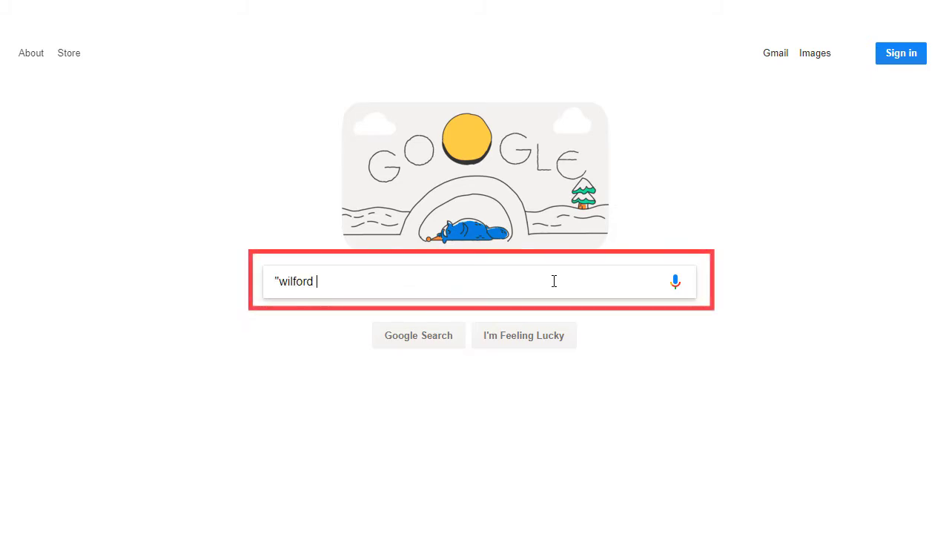
pyautogui.write(' isaac lewis"')
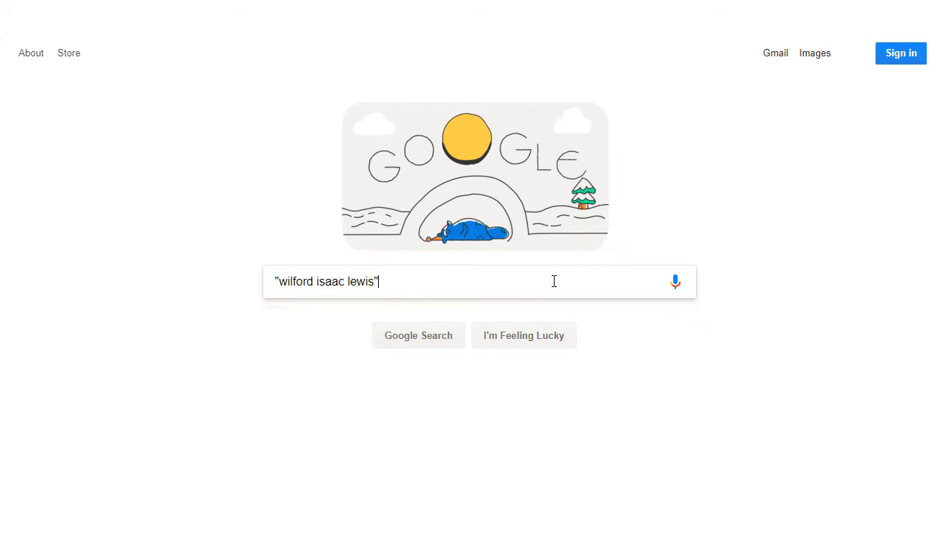
pyautogui.press('Return')
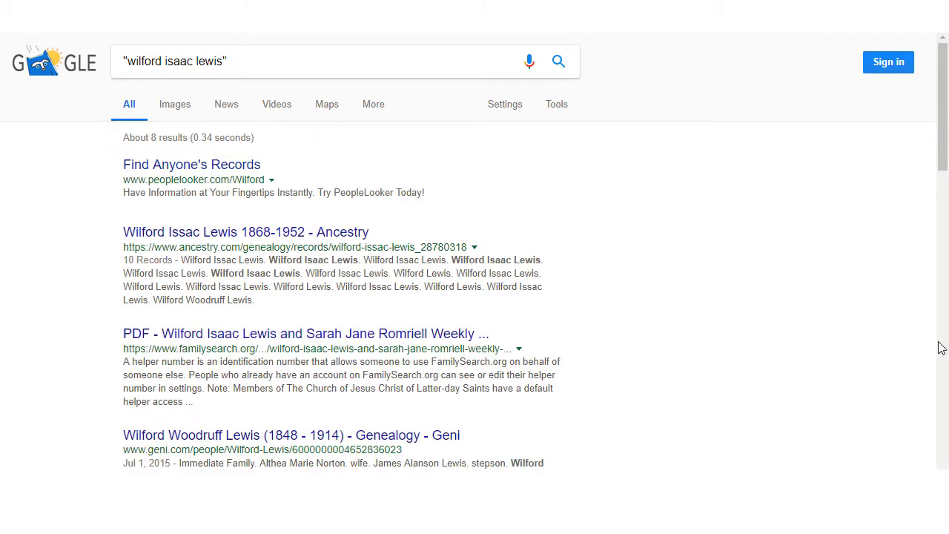
# - Open the FamilySearch PDF result about the ancestor and his wife
pyautogui.scroll(-1, 939, 346)
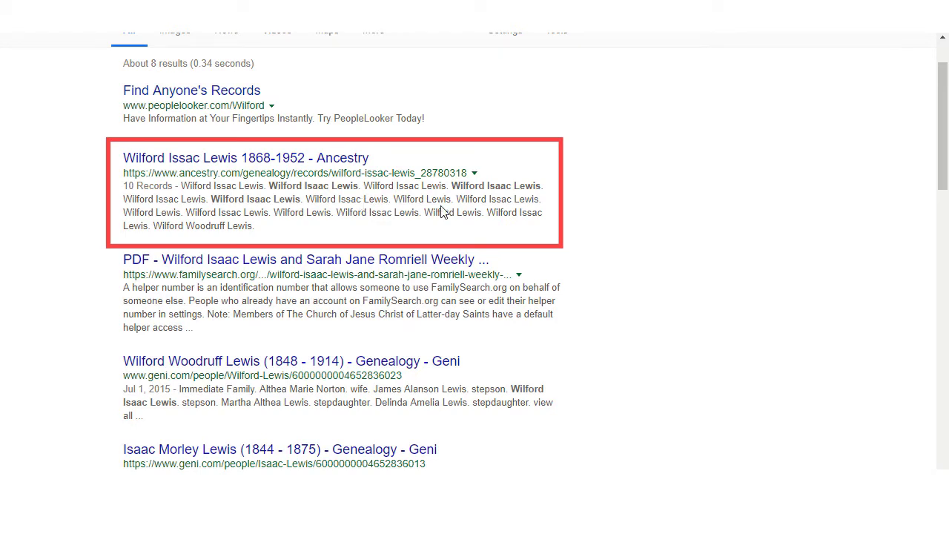
pyautogui.scroll(-1, 634, 211)
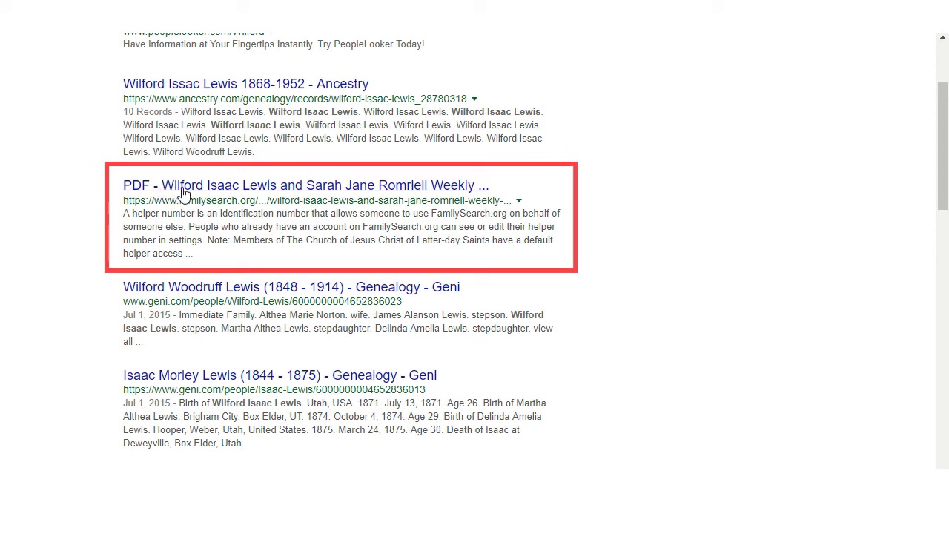
pyautogui.click(184, 189)
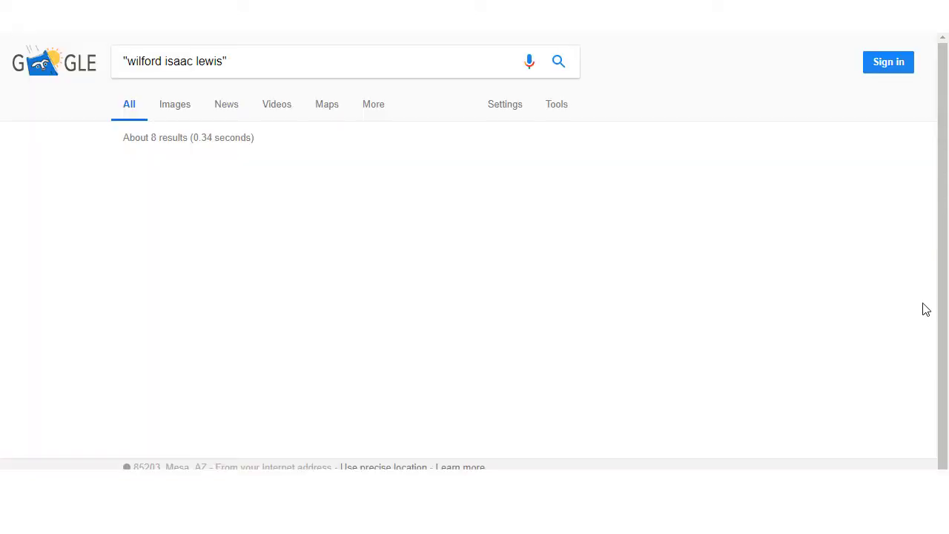
# - Open the Google Books result for page 875 of The Clan Stapleton from the search results
pyautogui.scroll(-5, 884, 303)
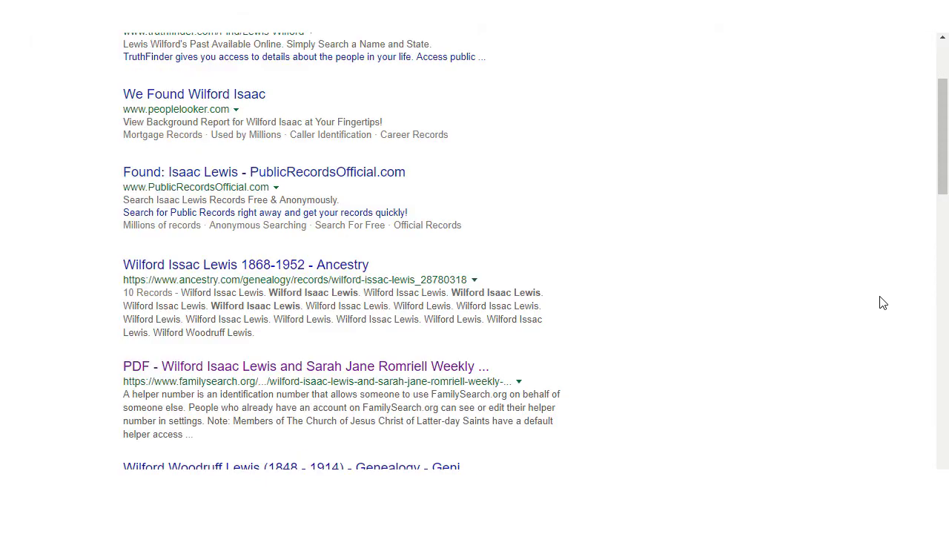
pyautogui.scroll(-5, 884, 303)
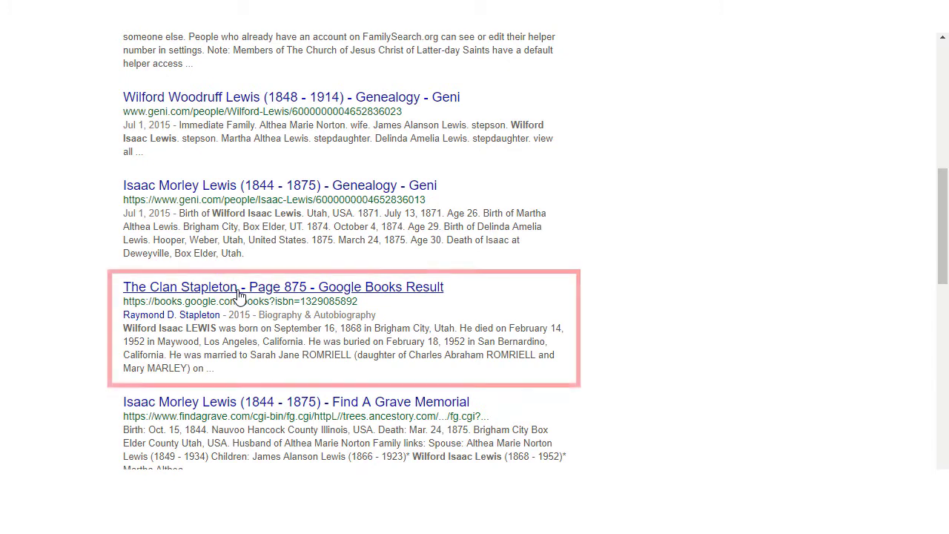
pyautogui.click(195, 294)
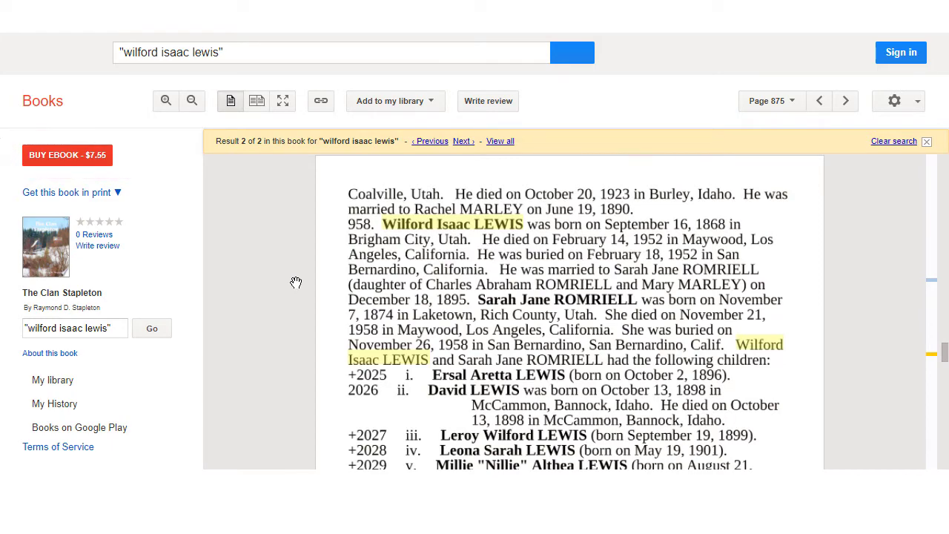
# - Examine the ancestor's family entry and the following page in The Clan Stapleton, and return to the search results
pyautogui.scroll(-5, 301, 282)
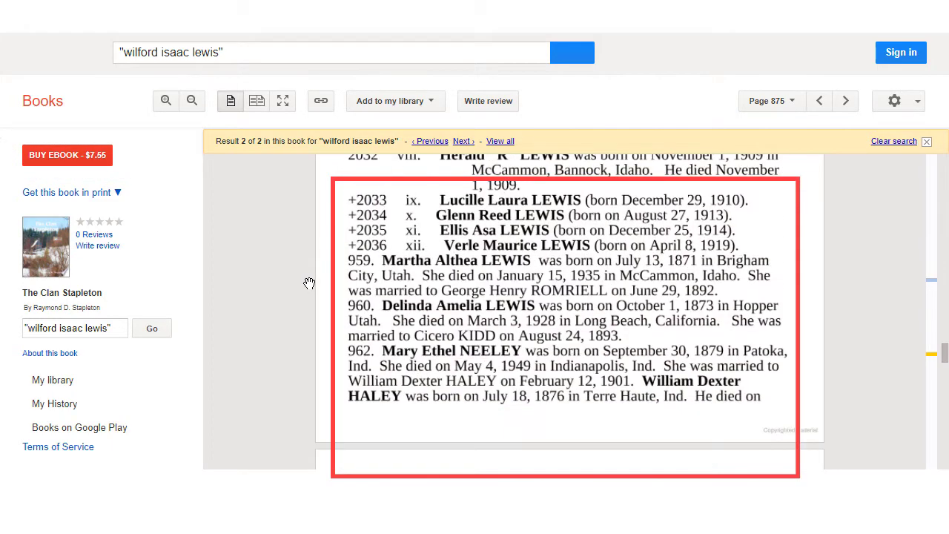
pyautogui.scroll(-5, 309, 282)
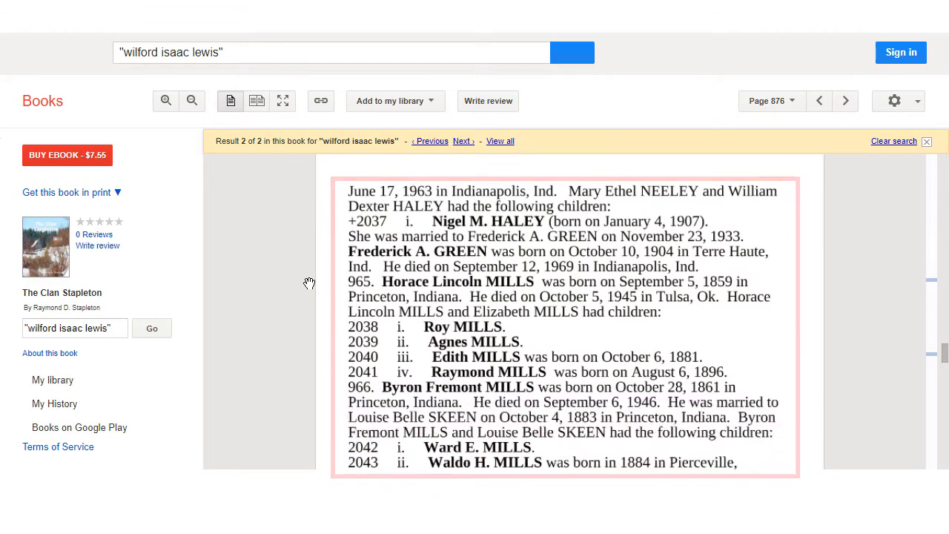
pyautogui.scroll(-4, 310, 282)
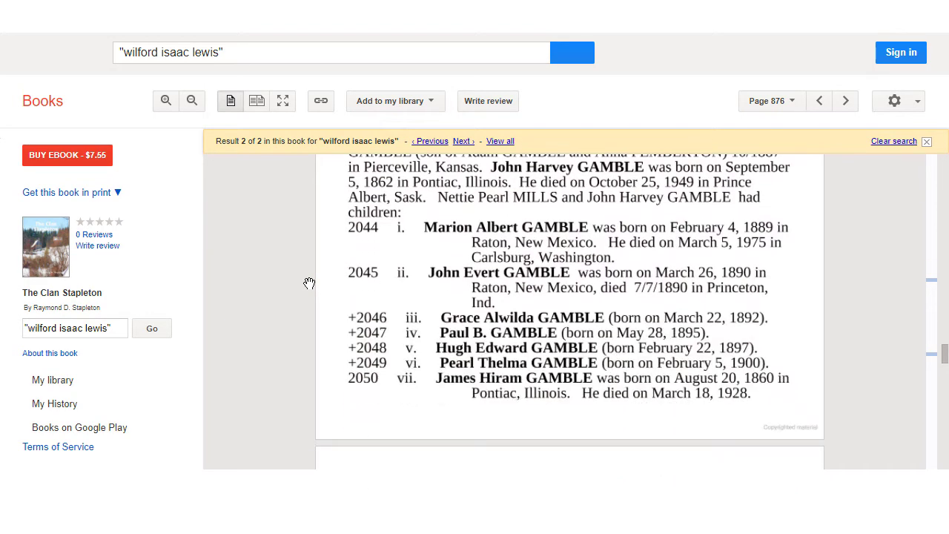
pyautogui.scroll(13, 310, 283)
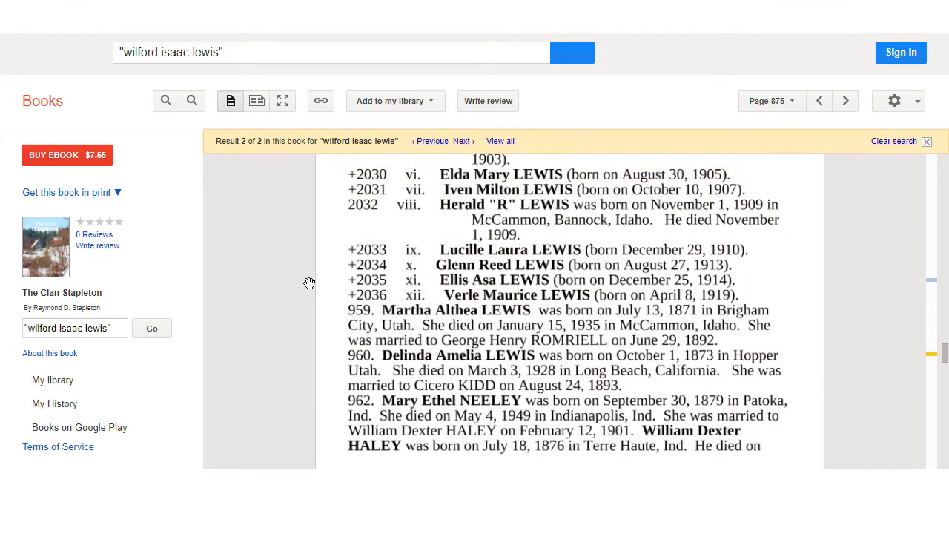
pyautogui.scroll(3, 309, 283)
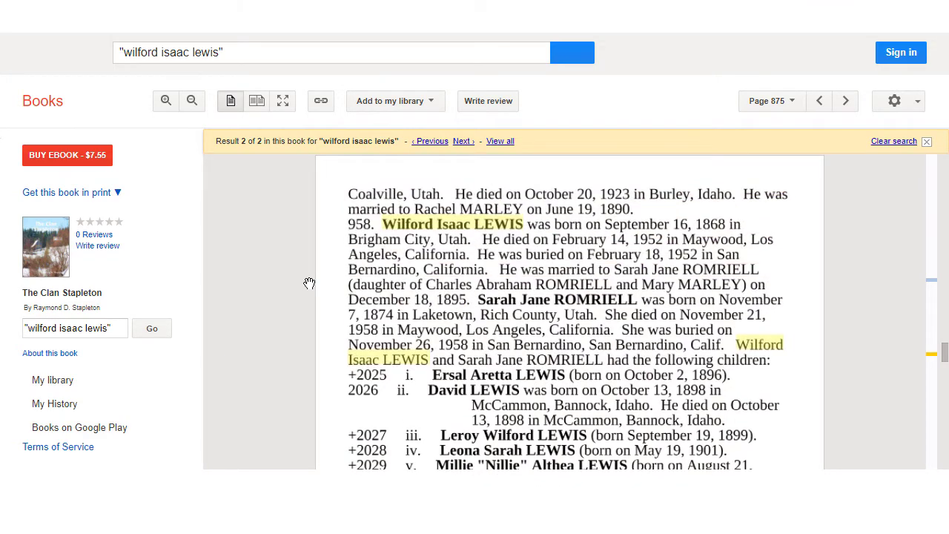
pyautogui.scroll(2, 309, 282)
pyautogui.hotkey('alt', 'Left')
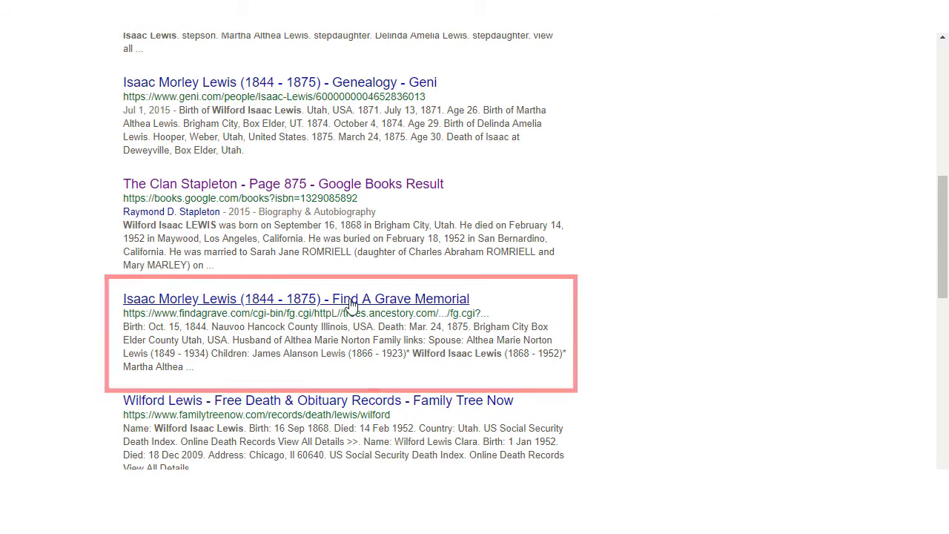
# - Review the remaining exact-name results, from the Find A Grave memorial down to the image results
pyautogui.scroll(-2, 697, 301)
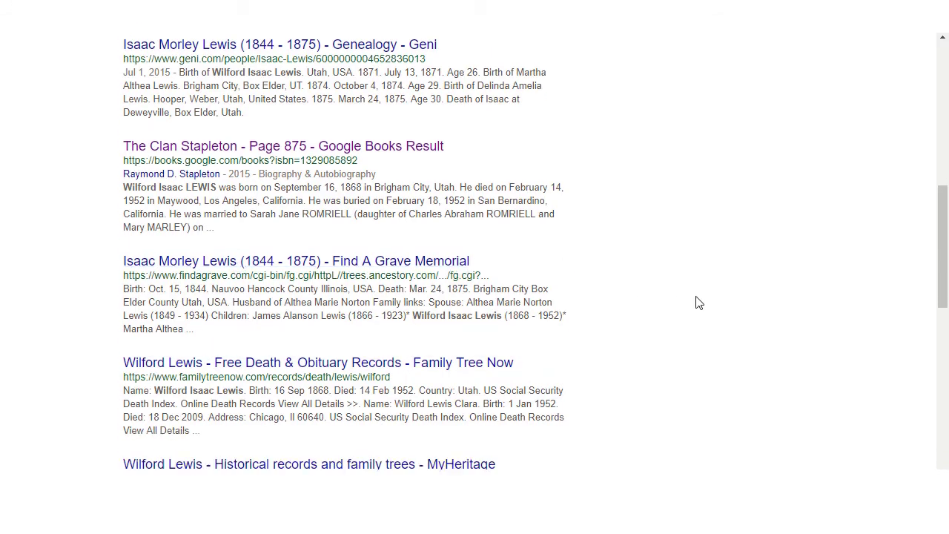
pyautogui.scroll(-1, 698, 301)
pyautogui.scroll(-2, 697, 302)
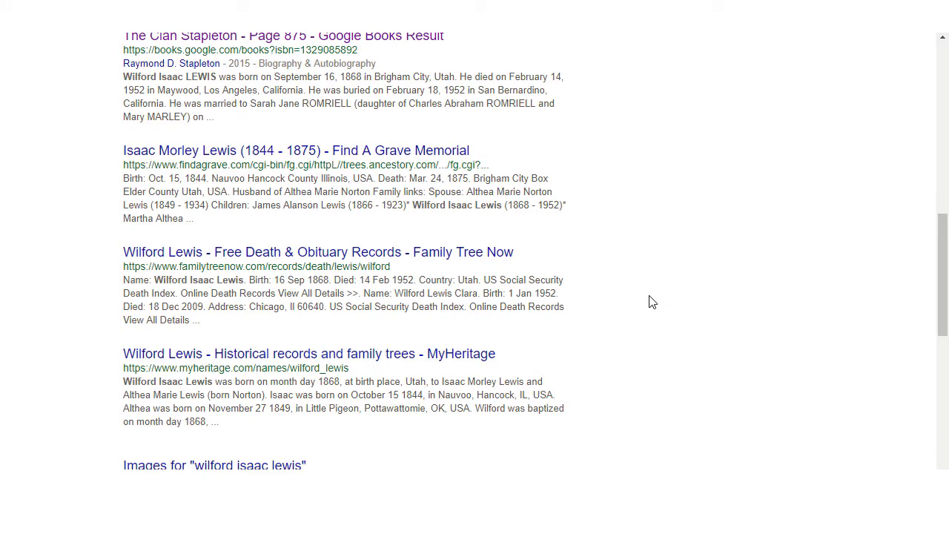
pyautogui.scroll(-2, 650, 302)
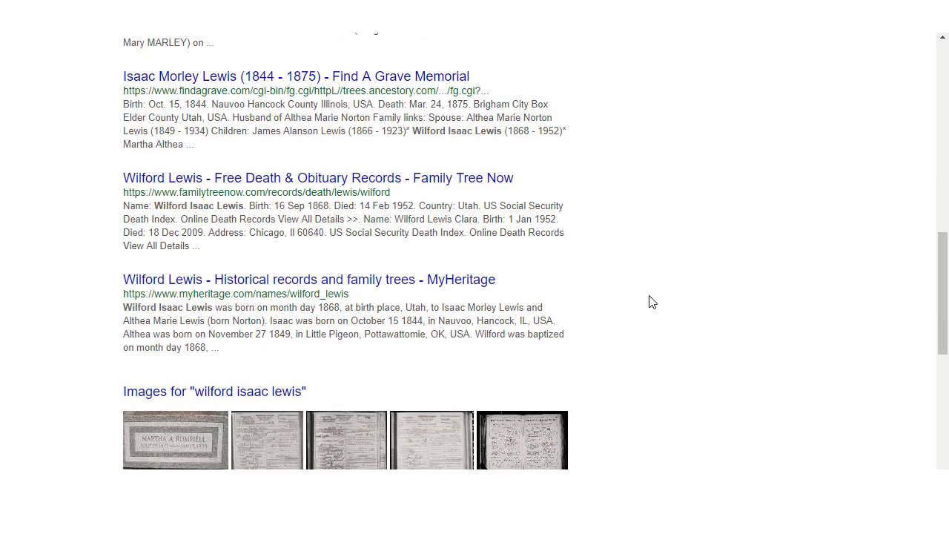
pyautogui.scroll(-4, 650, 301)
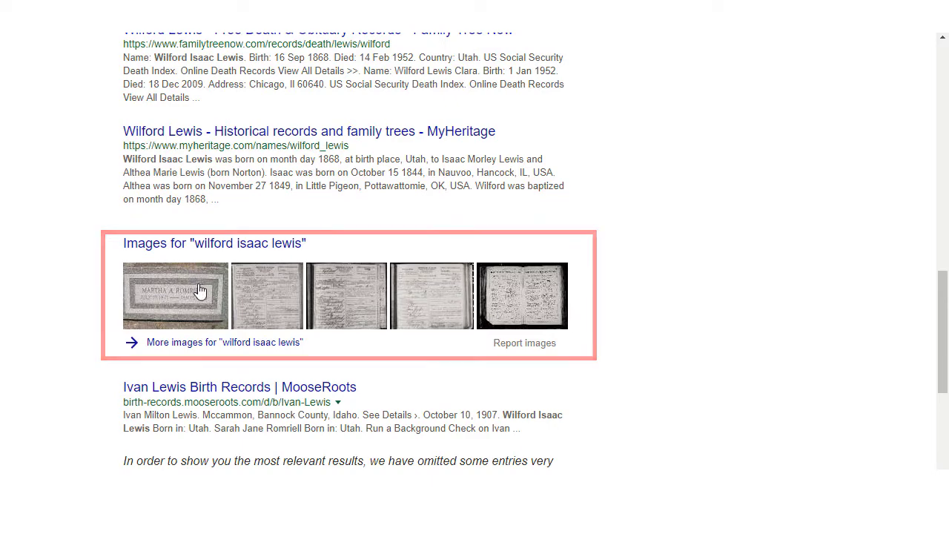
# - Remove both quotation marks from the ancestor's name in the query and rerun the search
pyautogui.scroll(11, 693, 348)
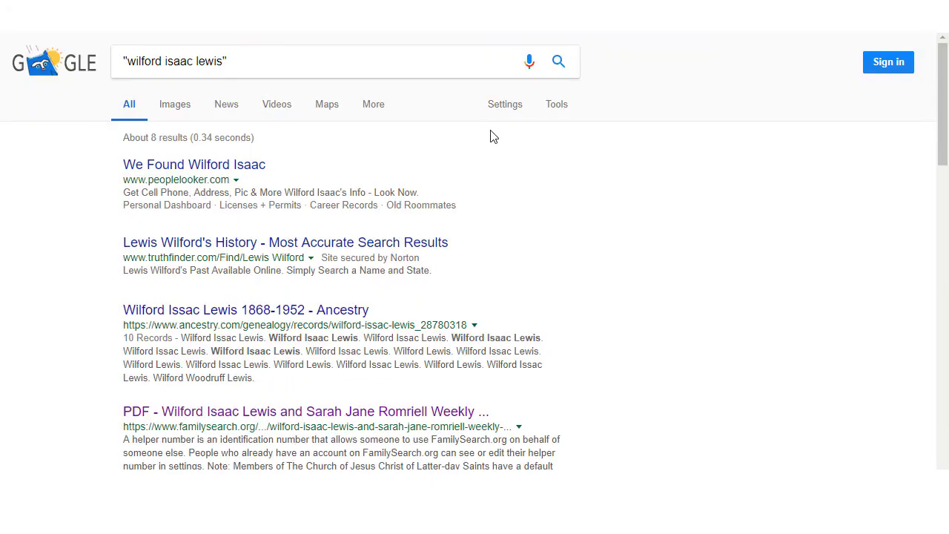
pyautogui.click(258, 60)
pyautogui.press('BackSpace')
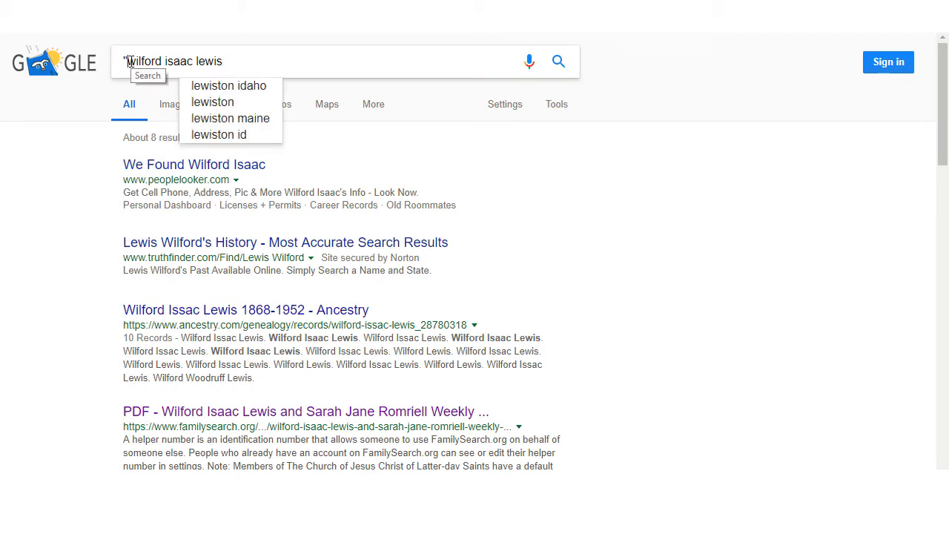
pyautogui.click(127, 62)
pyautogui.press('BackSpace')
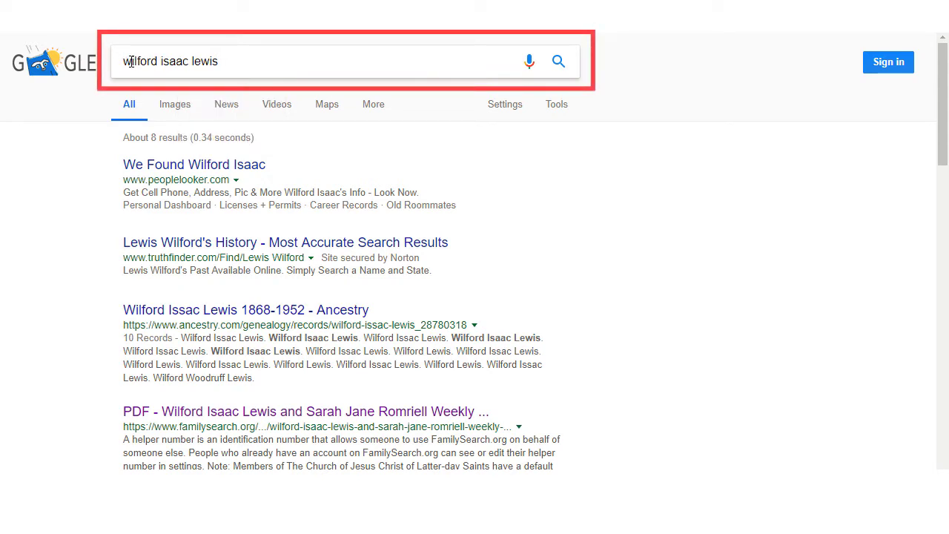
pyautogui.press('Return')
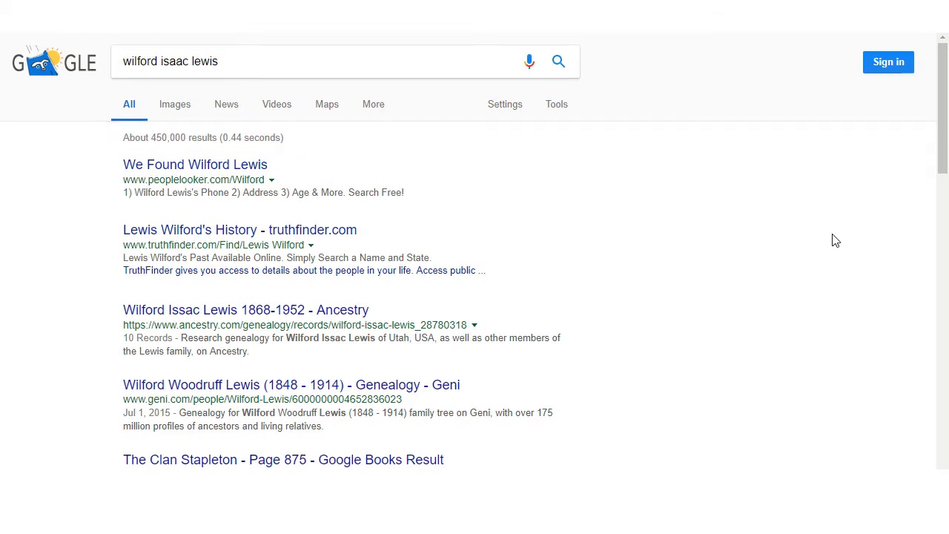
# - Review the results of the unquoted name search down to the end of the first page
pyautogui.scroll(-4, 834, 241)
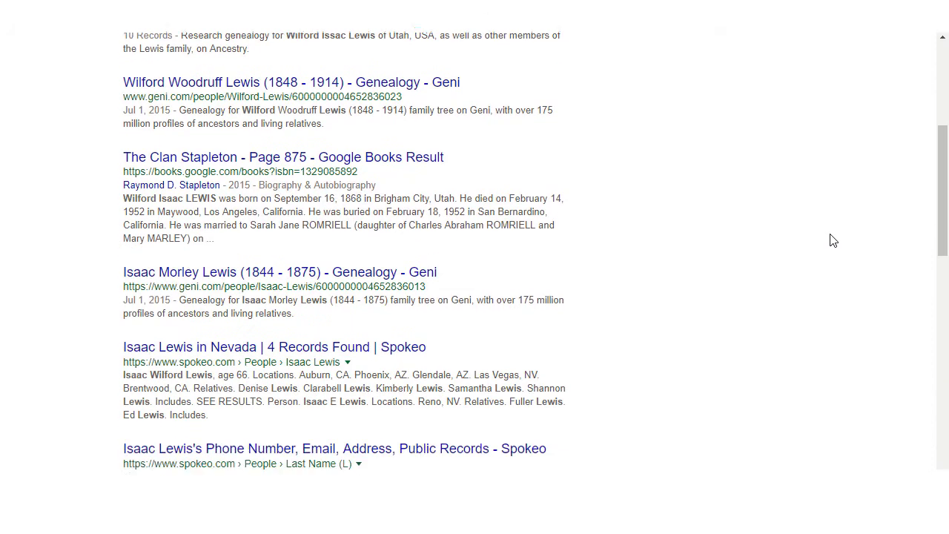
pyautogui.scroll(-1, 834, 241)
pyautogui.scroll(-1, 833, 239)
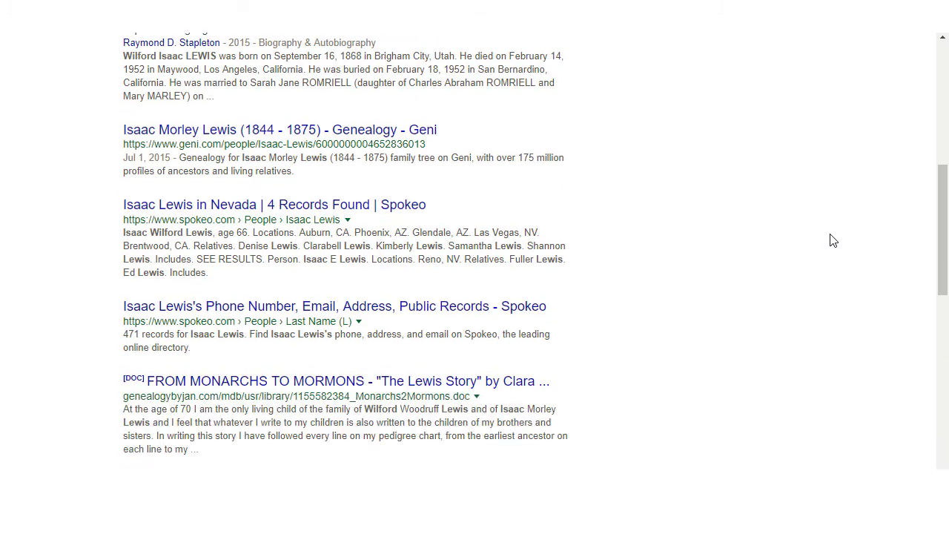
pyautogui.scroll(-2, 747, 409)
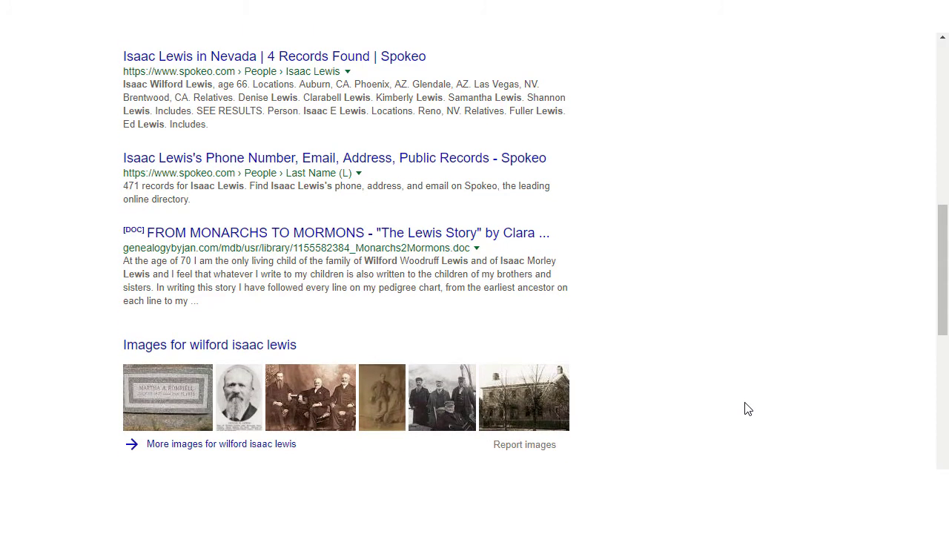
pyautogui.scroll(-1, 747, 409)
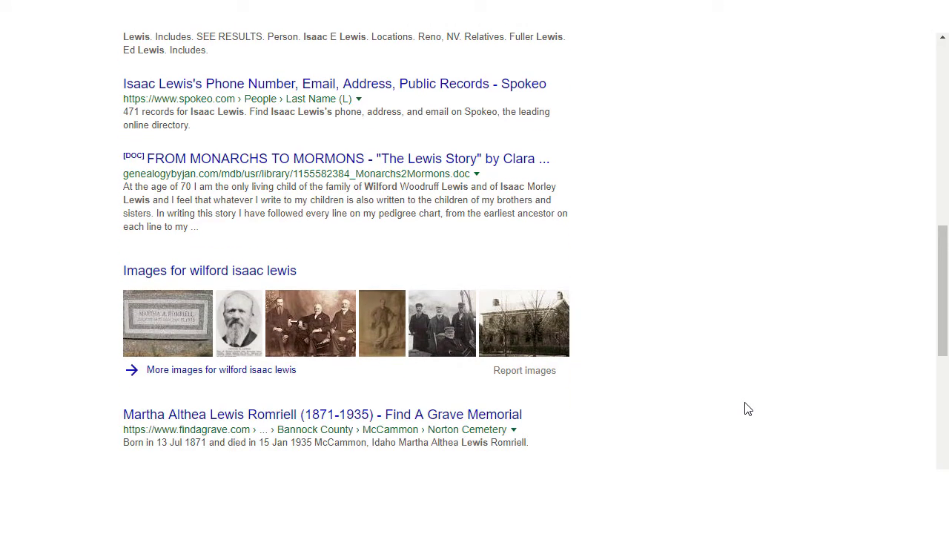
pyautogui.scroll(-2, 313, 210)
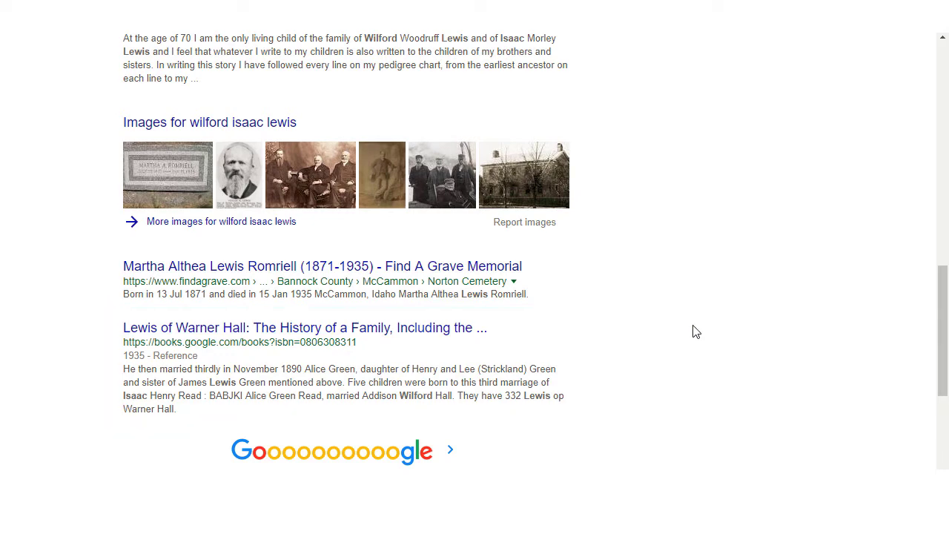
# - Enclose the ancestor's full name in the search query in quotation marks again
pyautogui.press('Home')
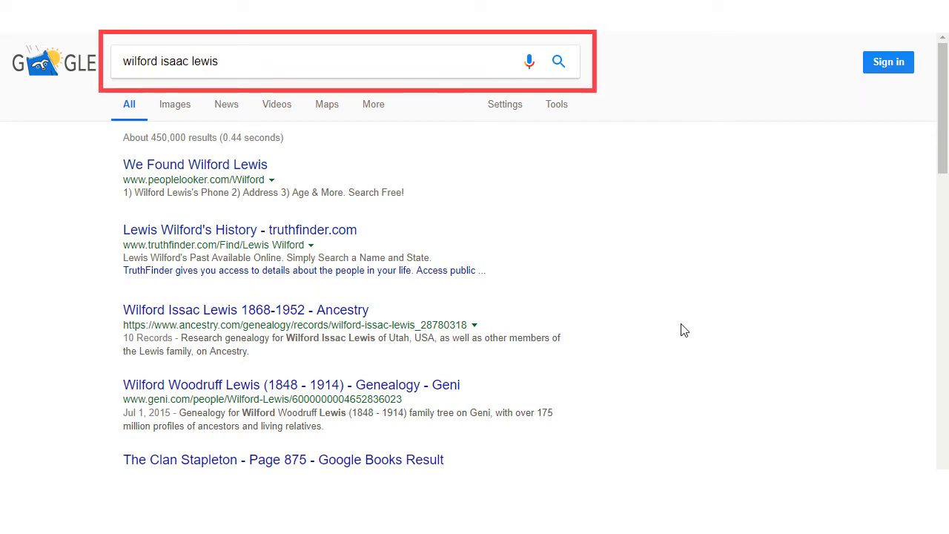
pyautogui.click(242, 64)
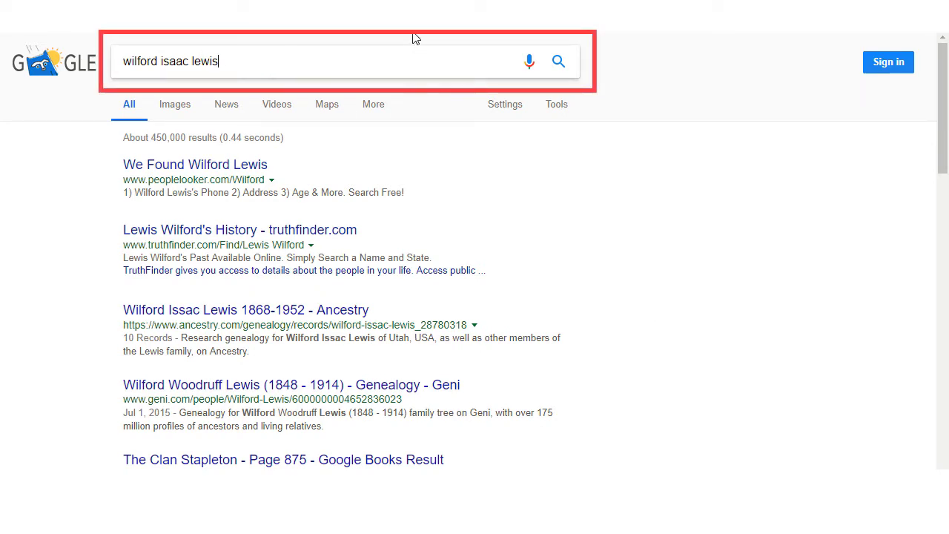
pyautogui.write('"')
pyautogui.click(112, 62)
pyautogui.write('"')
# - Shorten the middle name in the quoted query to its initial with a period and run the search
pyautogui.click(193, 63)
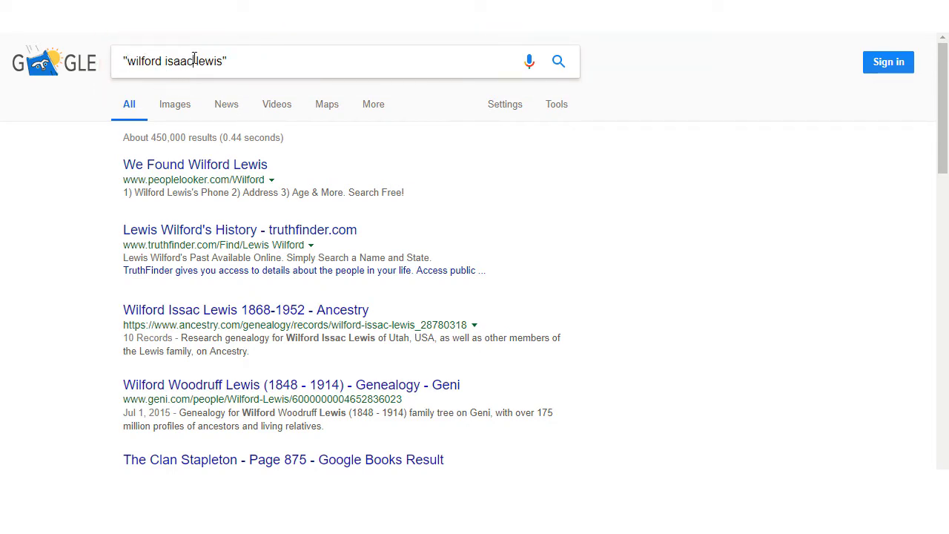
pyautogui.press('BackSpace')
pyautogui.press('BackSpace')
pyautogui.press('BackSpace')
pyautogui.press('BackSpace')
pyautogui.write('.')
pyautogui.press('Return')
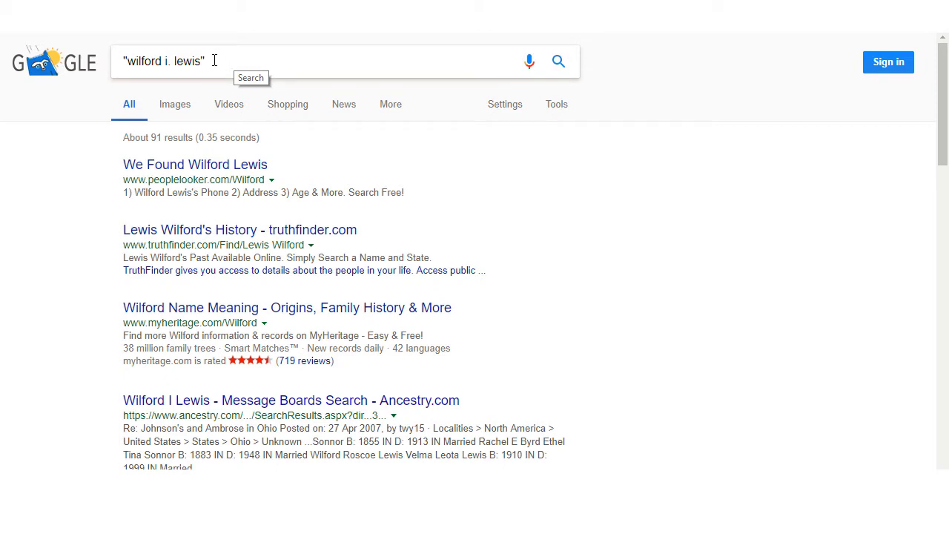
# - Append the year 1898 to the quoted name in the Google query, and replace that year with california
pyautogui.click(215, 61)
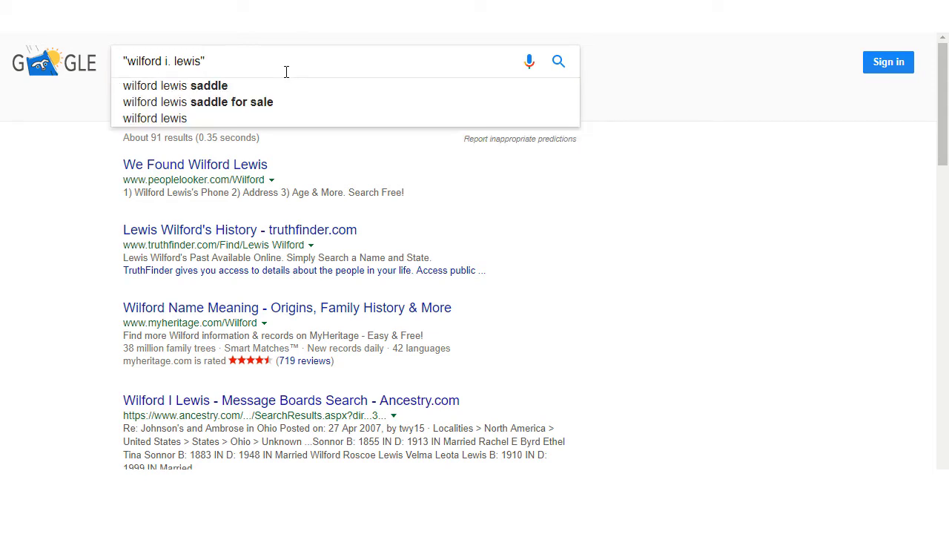
pyautogui.write('1898')
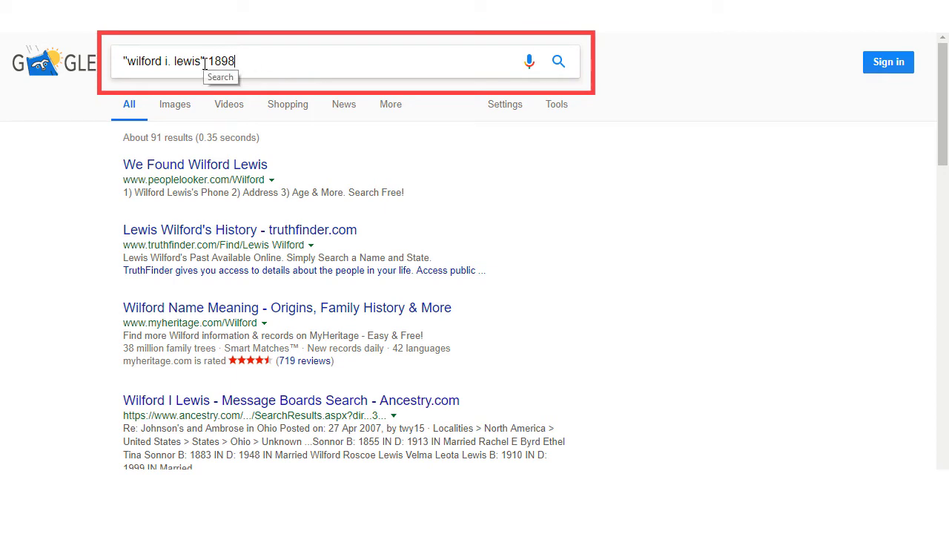
pyautogui.moveTo(209, 60); pyautogui.dragTo(369, 76)
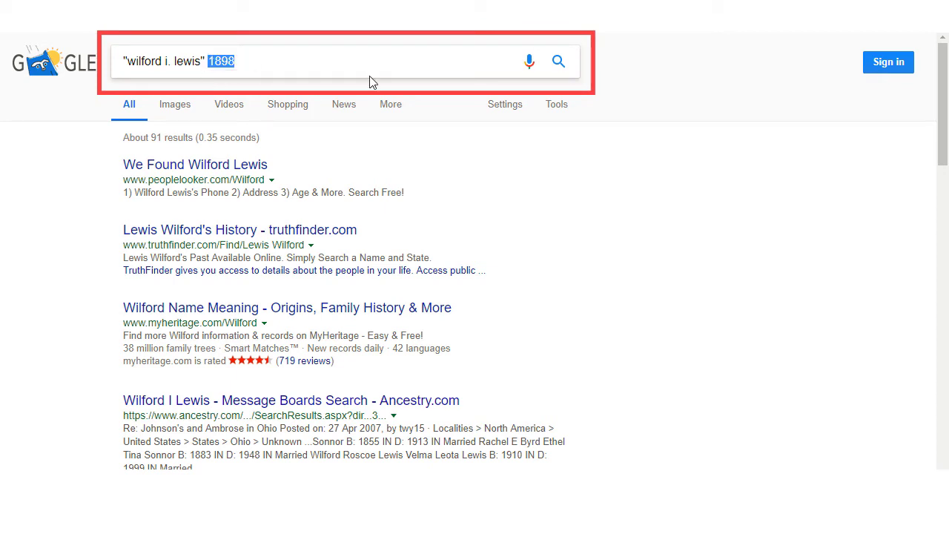
pyautogui.write('california')
# - Replace the middle initial in the quoted query with the full middle name and rerun the search with california
pyautogui.click(165, 64)
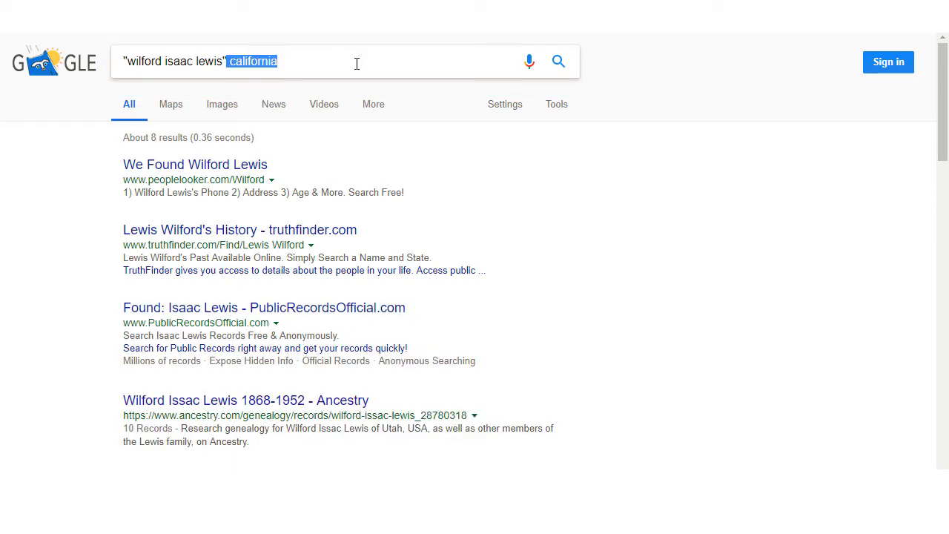
pyautogui.click(345, 63)
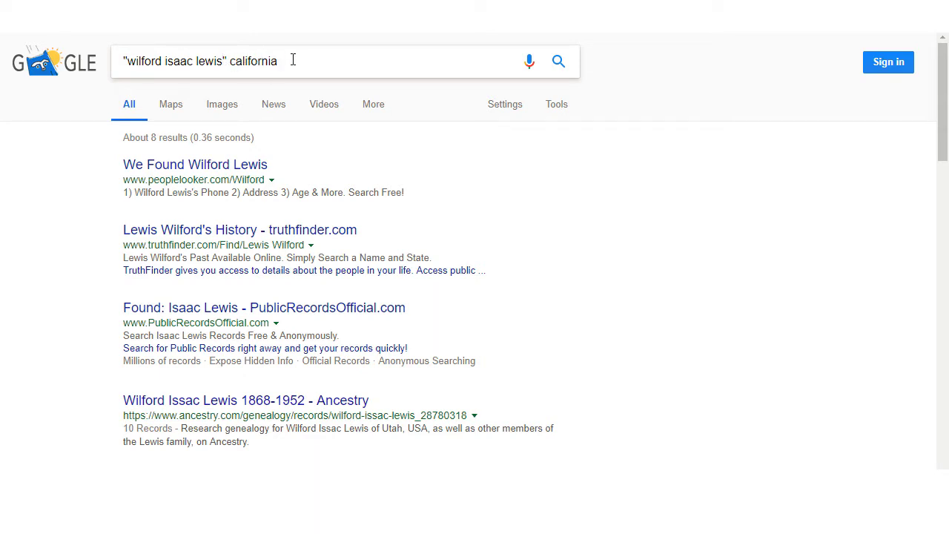
pyautogui.press('BackSpace')
pyautogui.press('BackSpace')
pyautogui.press('Return')
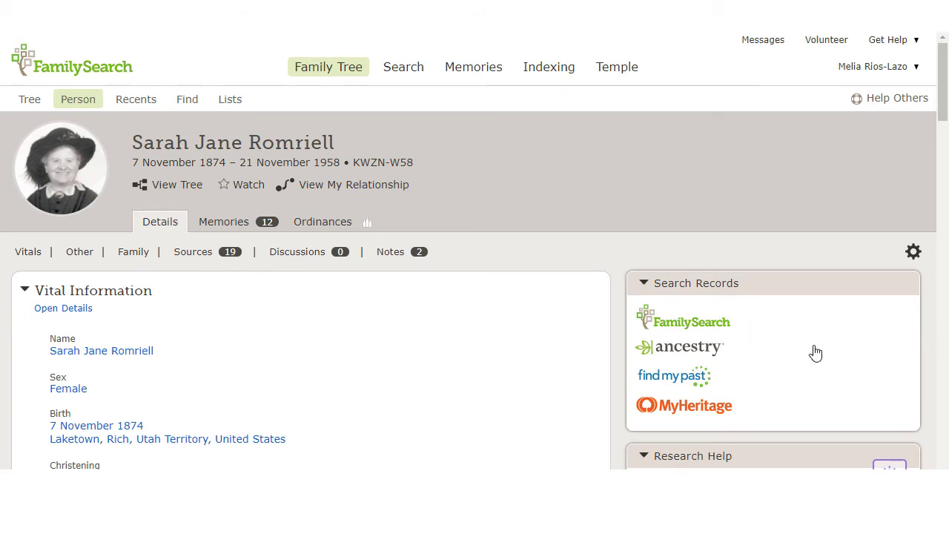
# - From the ancestor's FamilySearch person page, search for her records on Ancestry and accept leaving for the partner site
pyautogui.click(697, 355)
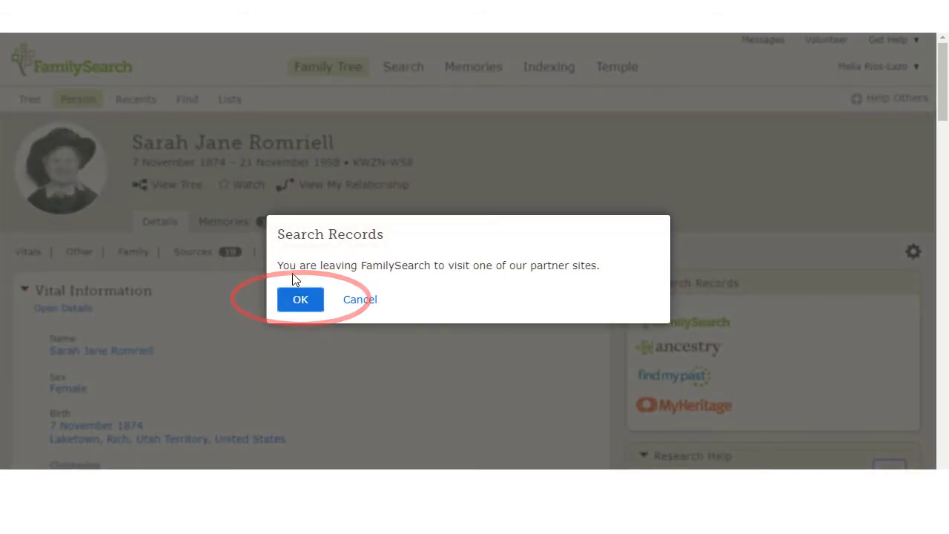
pyautogui.click(300, 300)
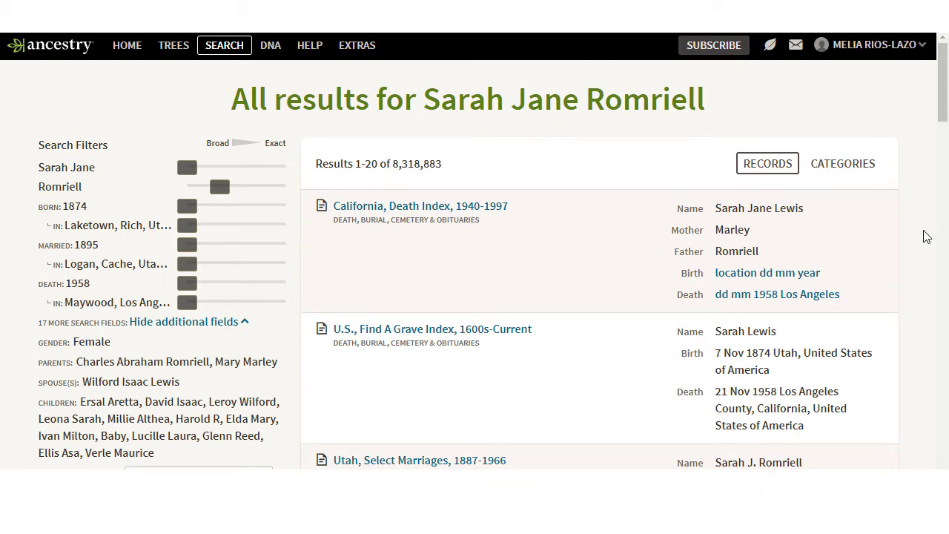
# - Examine the Ancestry results for the ancestor, including the preview of the U.S., Find A Grave Index, 1600s-Current record
pyautogui.scroll(-2, 302, 186)
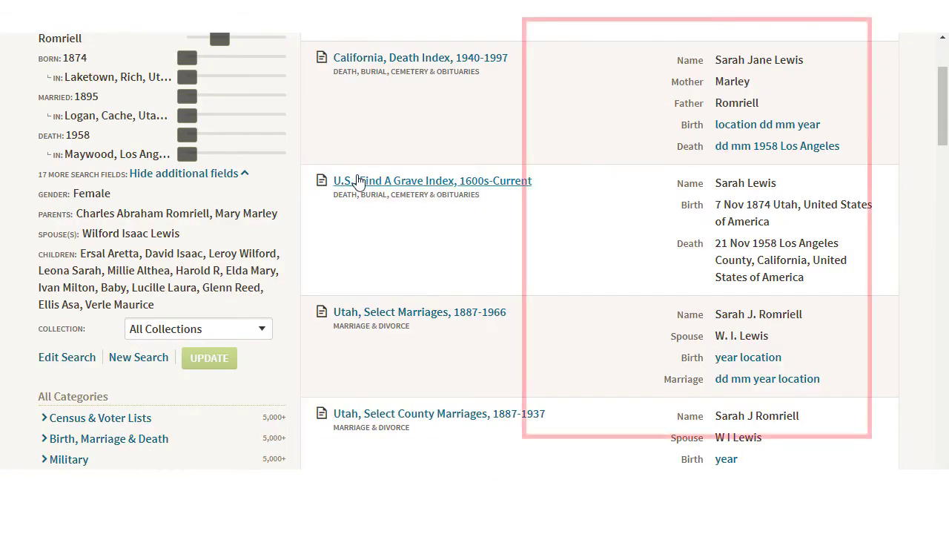
pyautogui.moveTo(361, 180)
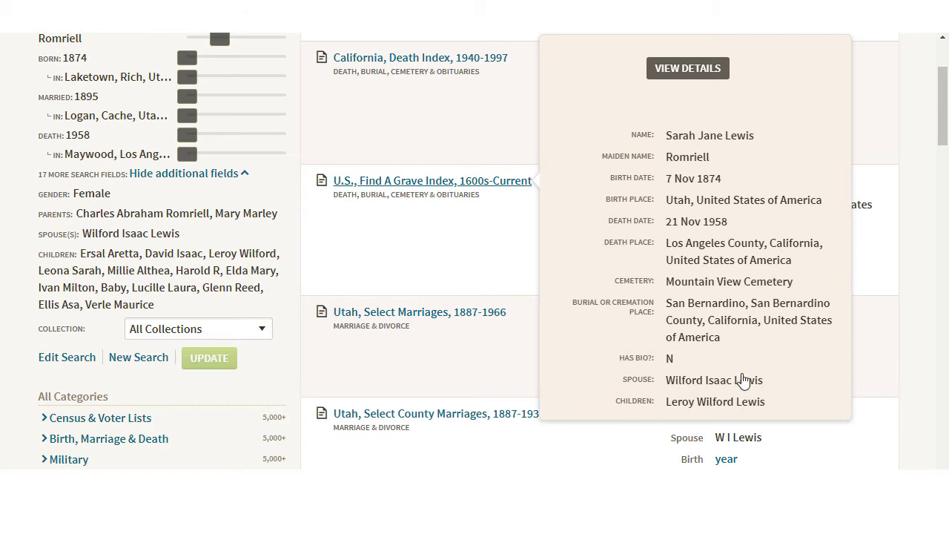
pyautogui.scroll(-5, 927, 345)
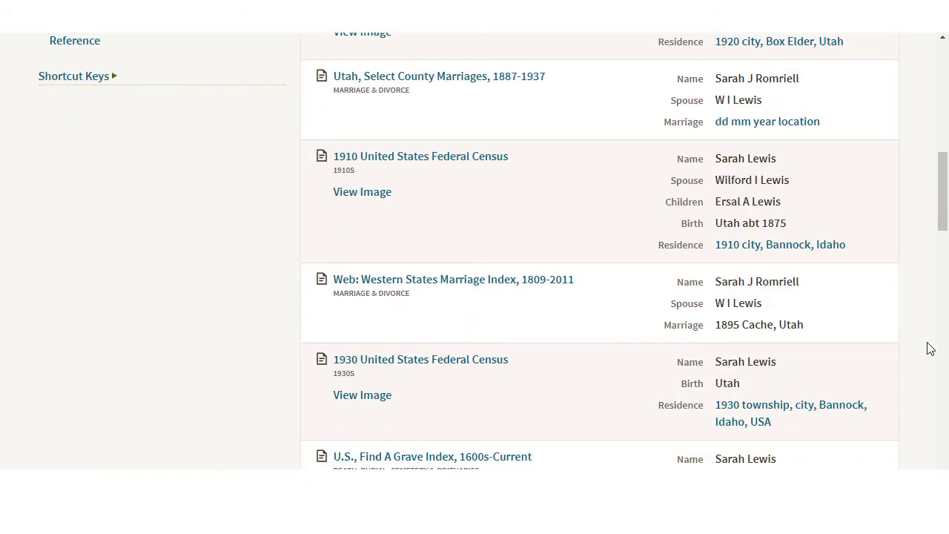
pyautogui.scroll(-2, 931, 348)
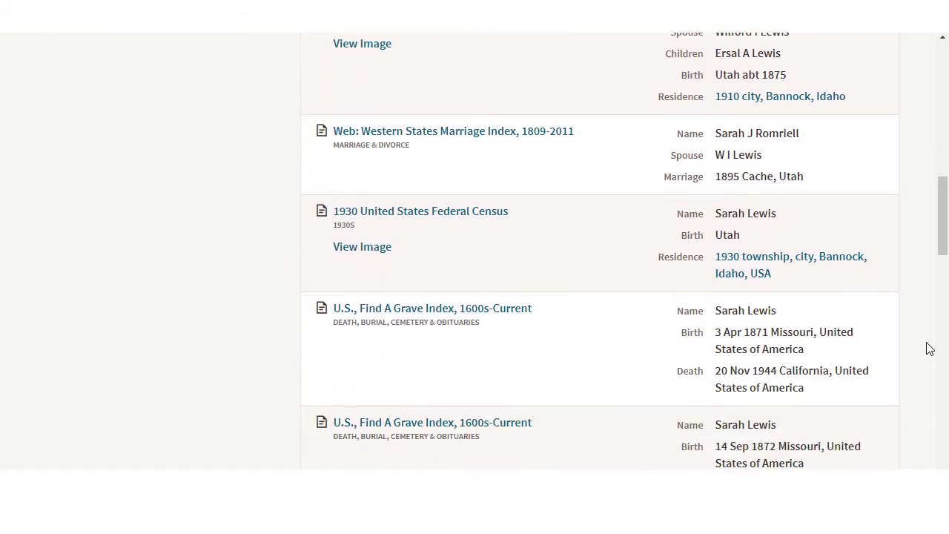
pyautogui.scroll(-5, 931, 348)
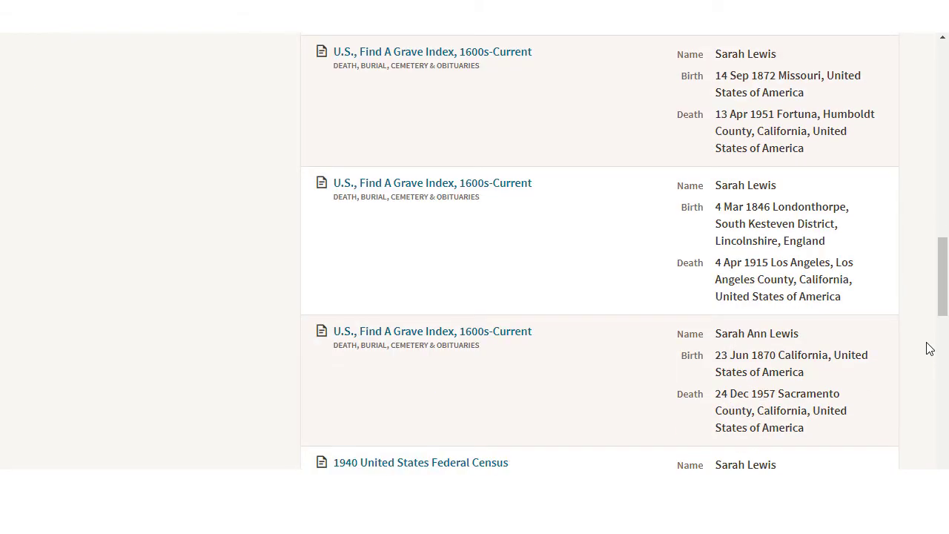
pyautogui.scroll(-2, 930, 349)
pyautogui.scroll(-3, 930, 348)
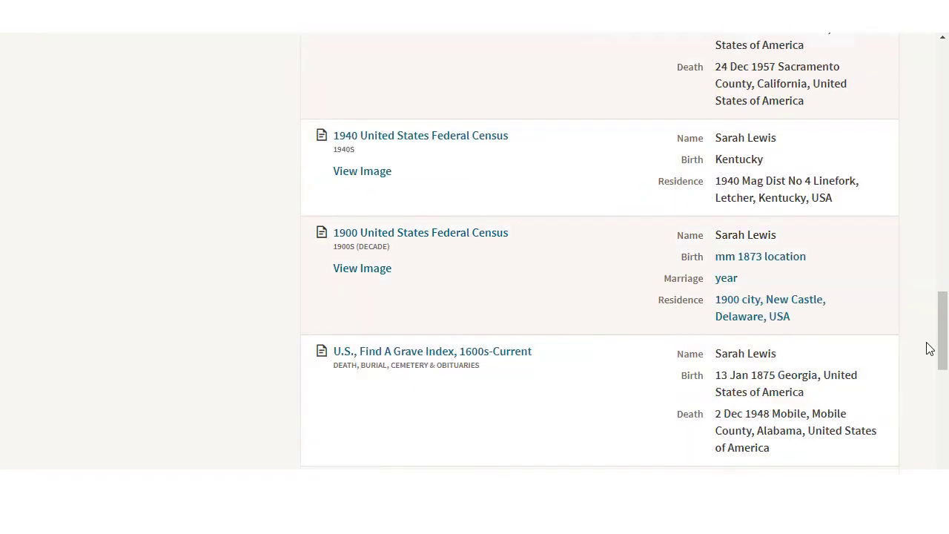
pyautogui.scroll(-3, 930, 348)
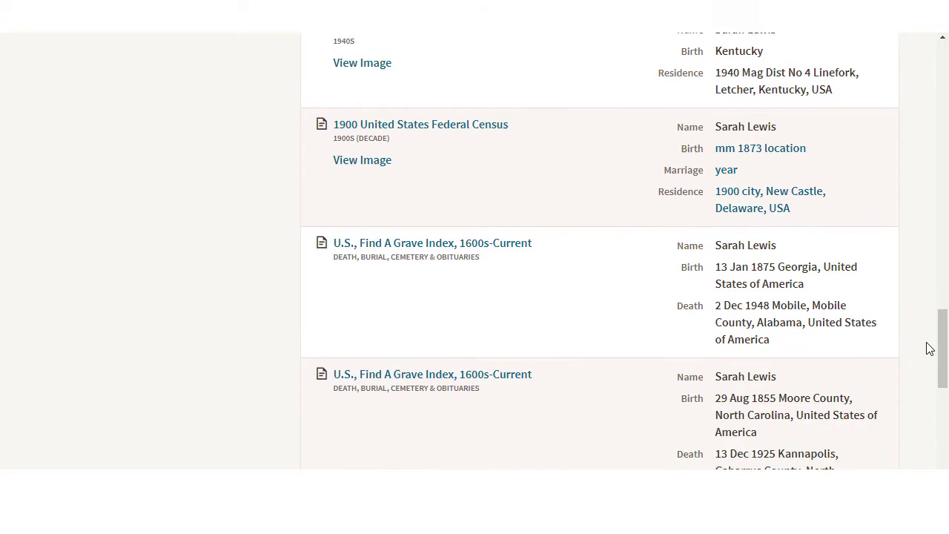
pyautogui.scroll(7, 930, 348)
pyautogui.scroll(15, 930, 349)
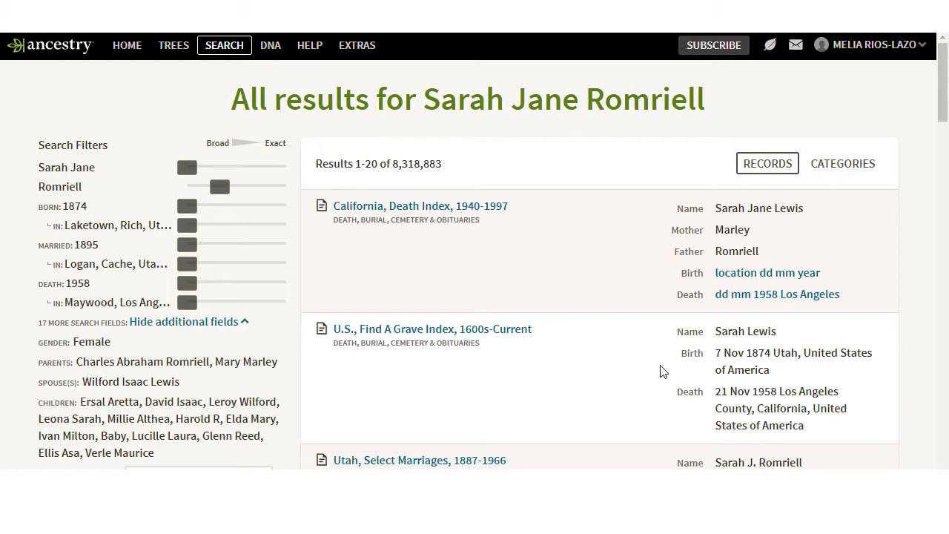
# - Edit the Ancestry search so that the birth year 1874 must match exactly to this year
pyautogui.scroll(-1, 62, 443)
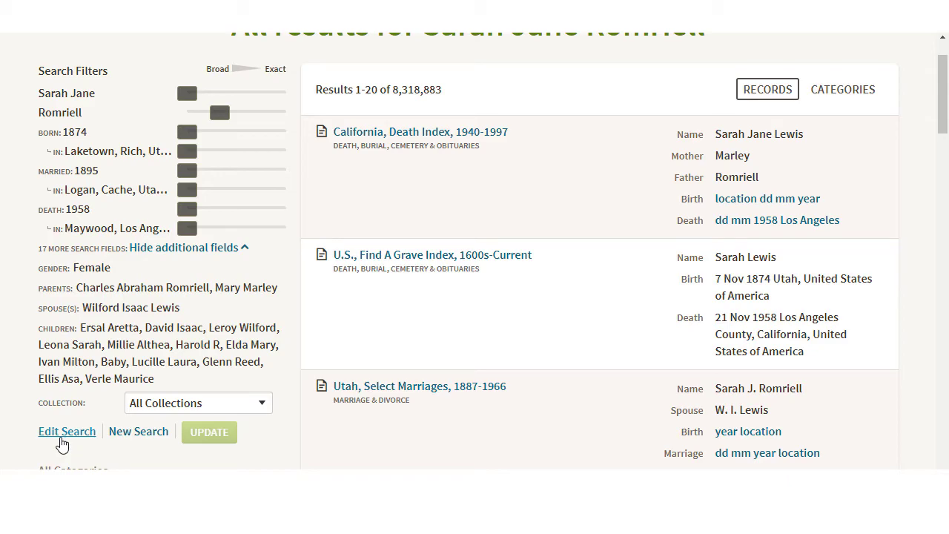
pyautogui.click(60, 439)
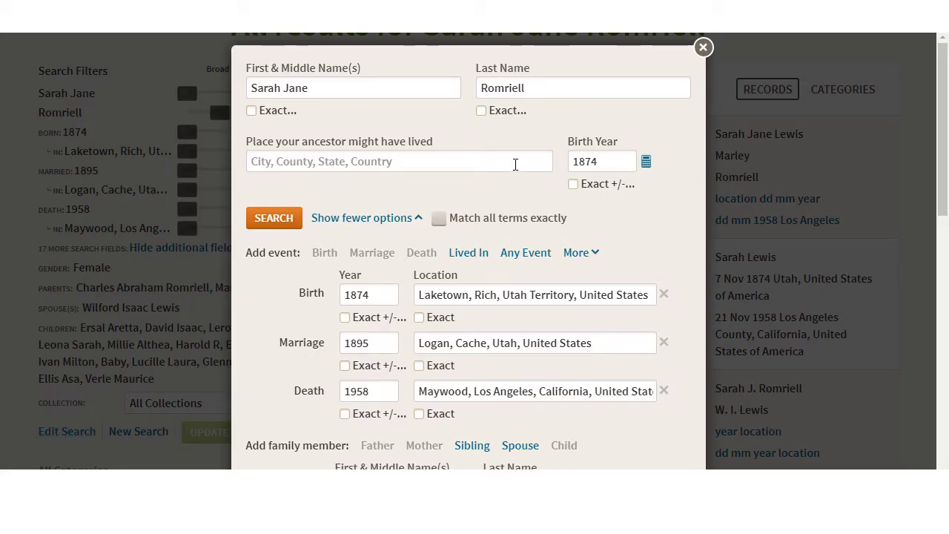
pyautogui.scroll(-1, 545, 262)
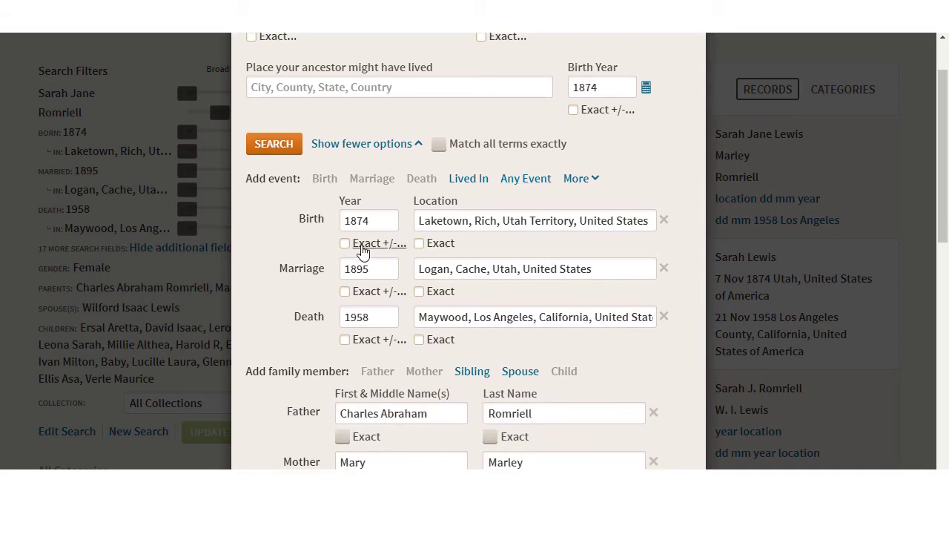
pyautogui.click(363, 248)
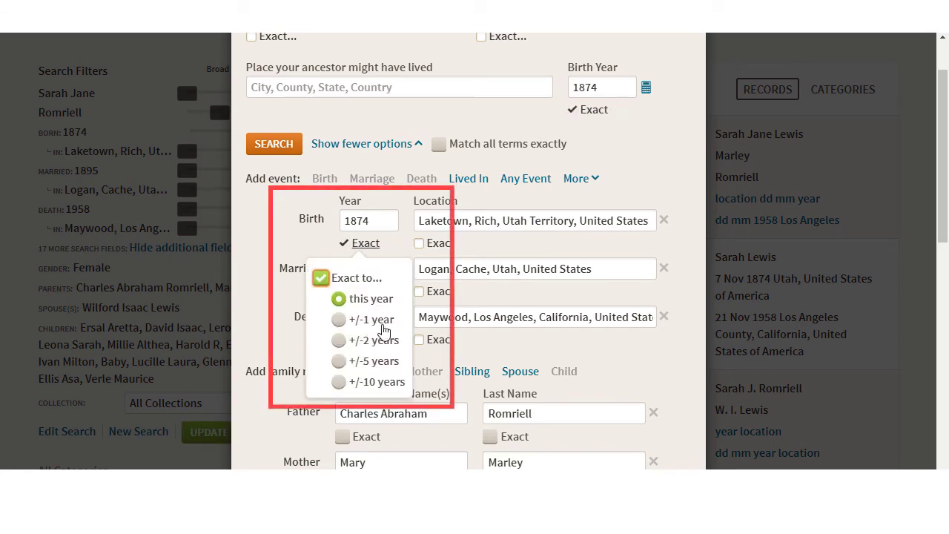
pyautogui.click(289, 238)
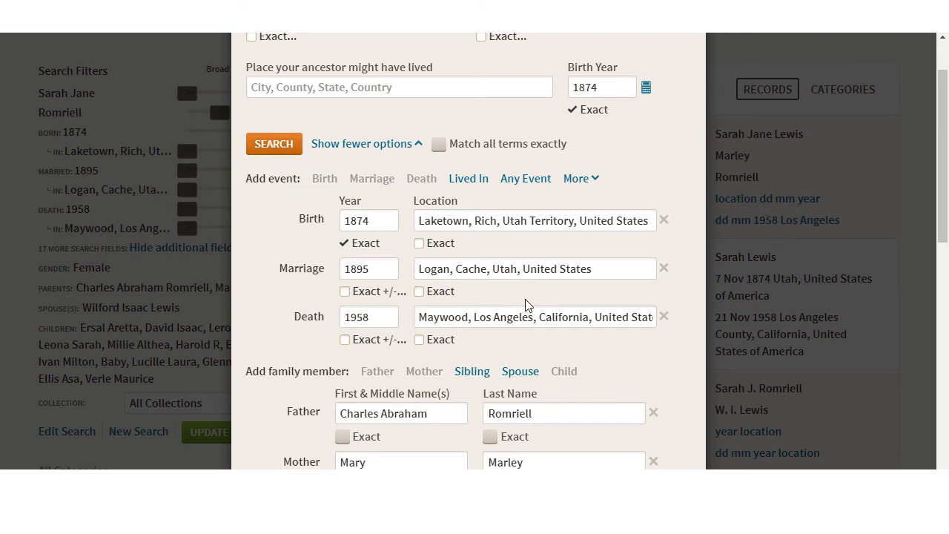
# - Remove all the child entries from the family members in the search form
pyautogui.scroll(-8, 525, 304)
pyautogui.click(654, 390)
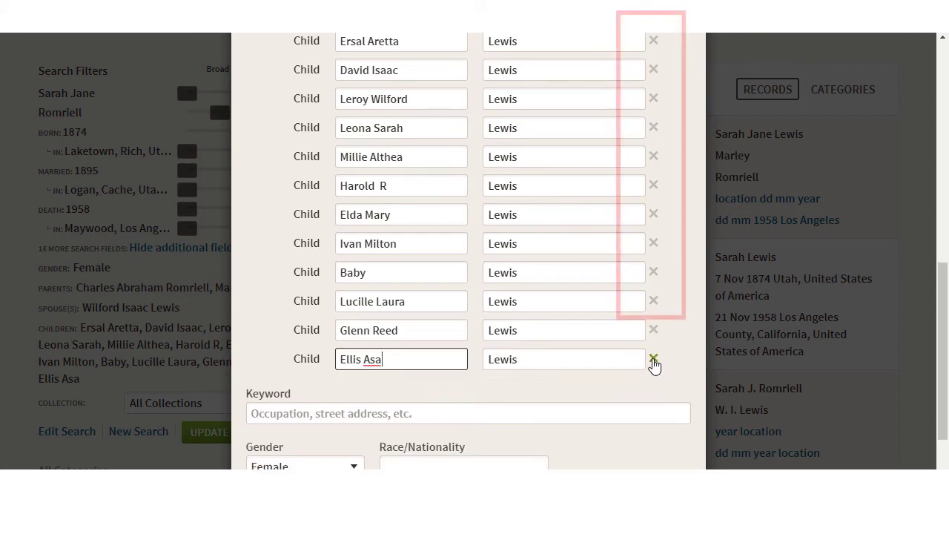
pyautogui.click(653, 360)
pyautogui.click(653, 332)
pyautogui.click(652, 303)
pyautogui.click(651, 273)
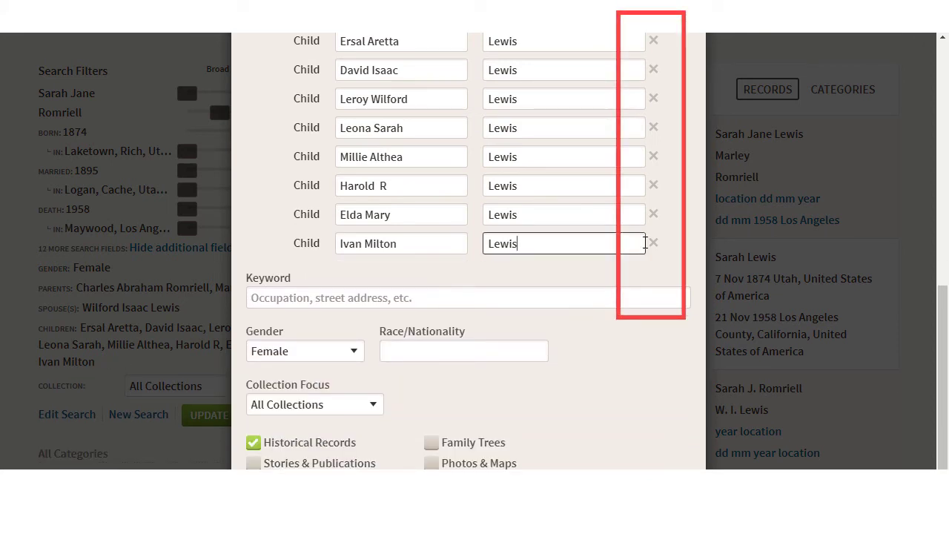
pyautogui.click(653, 244)
pyautogui.click(653, 215)
pyautogui.click(654, 182)
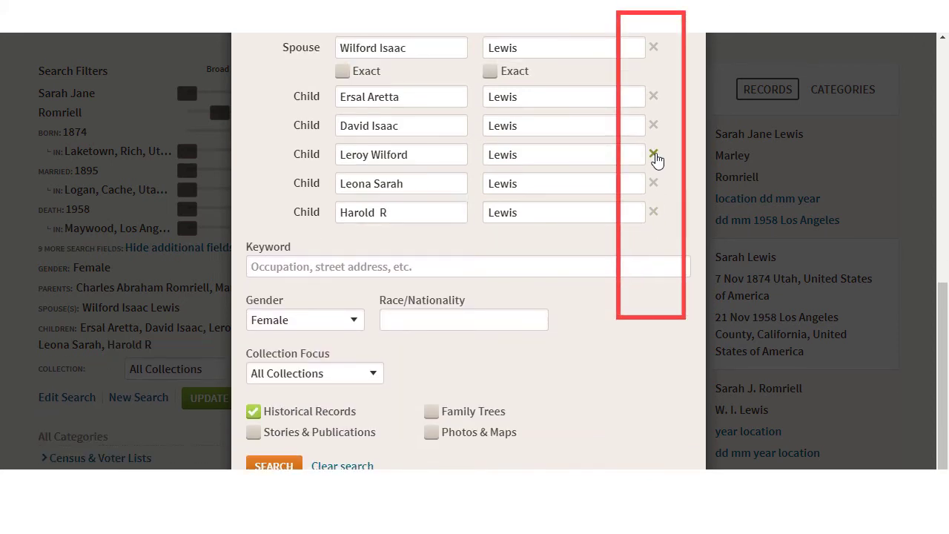
pyautogui.click(654, 154)
pyautogui.click(655, 127)
pyautogui.click(653, 156)
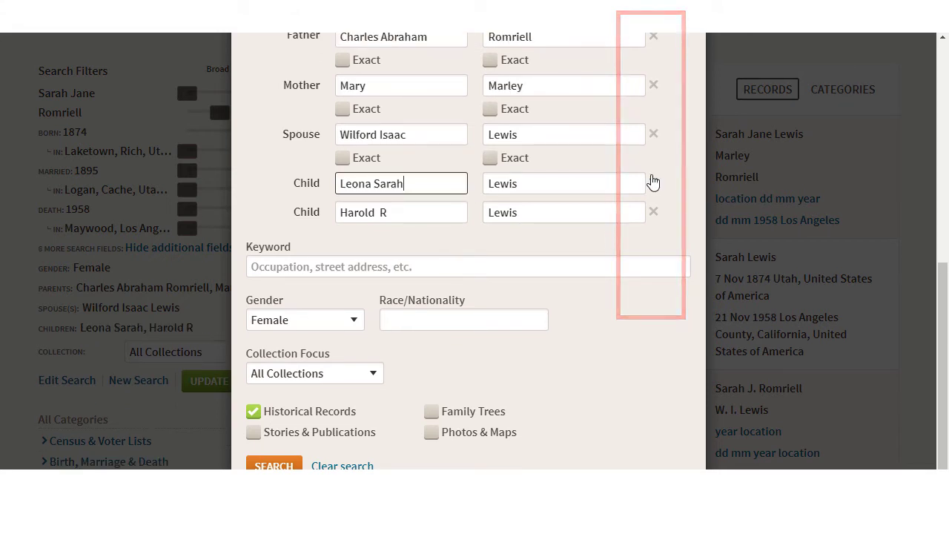
pyautogui.click(653, 183)
pyautogui.click(653, 214)
# - Remove the spouse, mother and father entries from the search form
pyautogui.scroll(2, 666, 269)
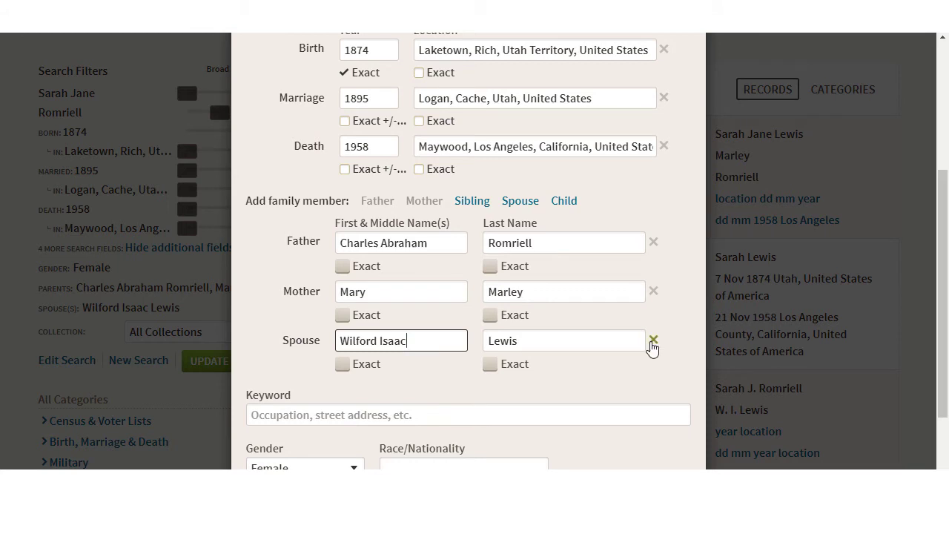
pyautogui.click(653, 339)
pyautogui.click(653, 291)
pyautogui.click(656, 245)
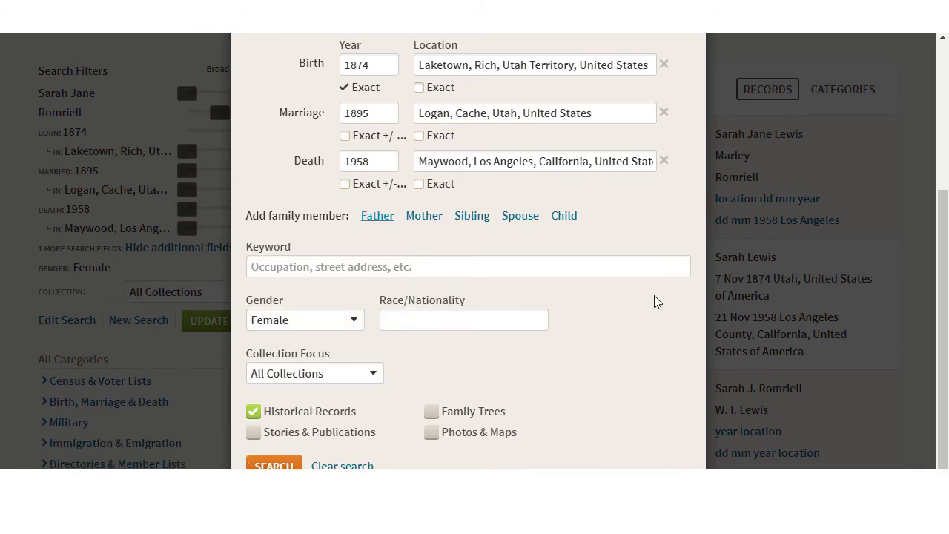
# - Add sibling and spouse entries to the family members and fill in the spouse's first, middle and last names
pyautogui.scroll(3, 645, 301)
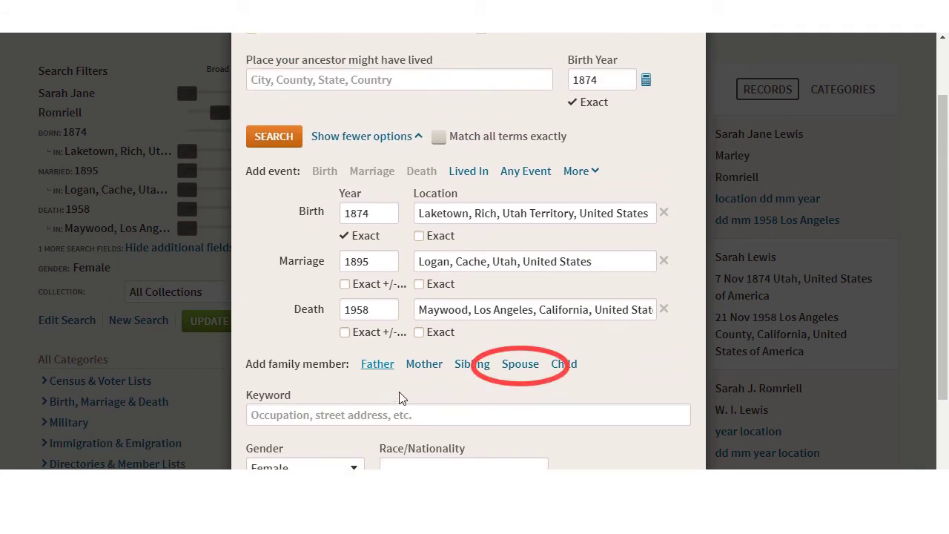
pyautogui.click(479, 367)
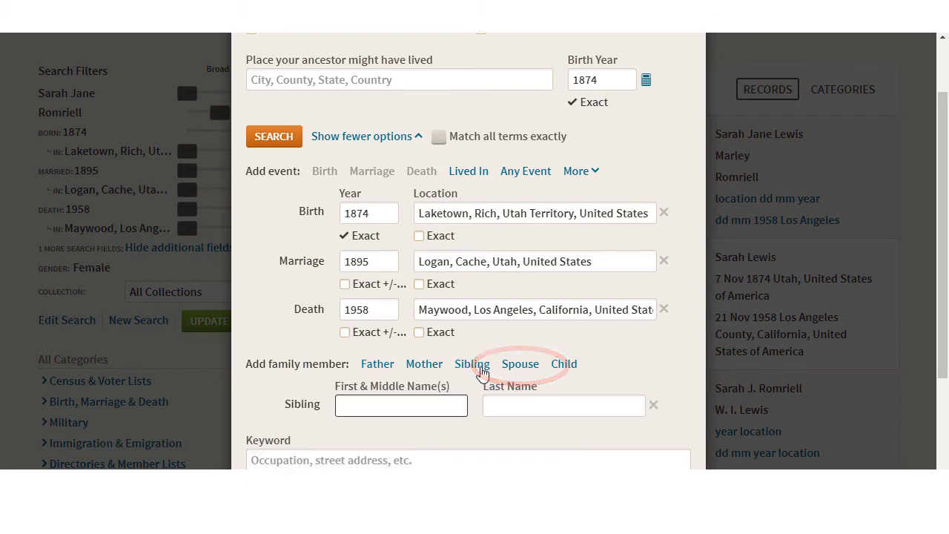
pyautogui.click(519, 367)
pyautogui.scroll(-2, 447, 364)
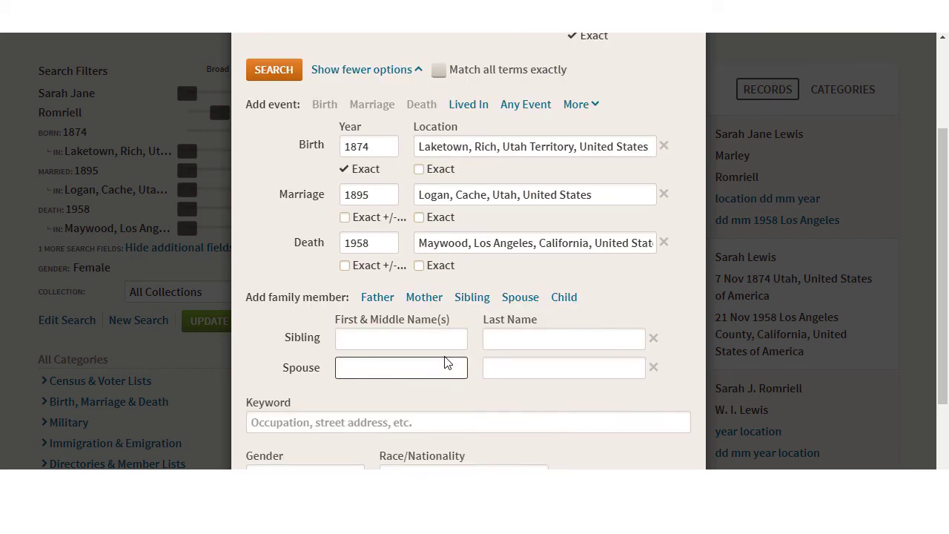
pyautogui.write('Wilford I')
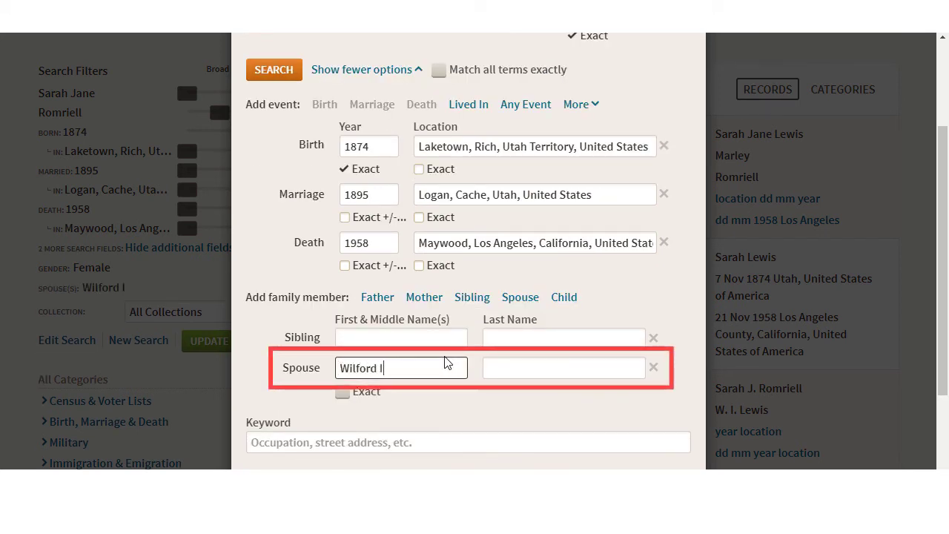
pyautogui.write('saac')
pyautogui.press('Tab')
pyautogui.write('Le')
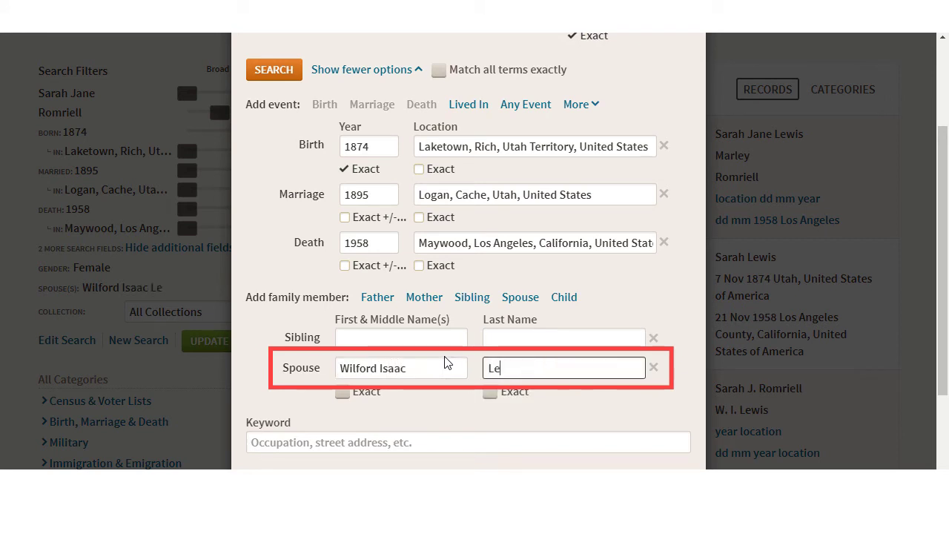
pyautogui.write('wis')
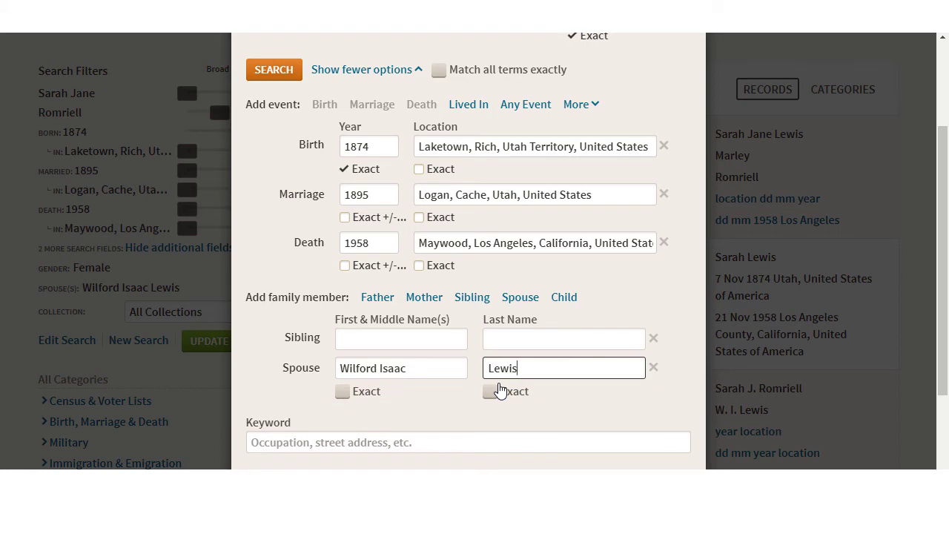
# - Run the edited Ancestry search on historical records across all collections, with the gender kept as Female
pyautogui.scroll(-1, 500, 390)
pyautogui.scroll(-1, 500, 391)
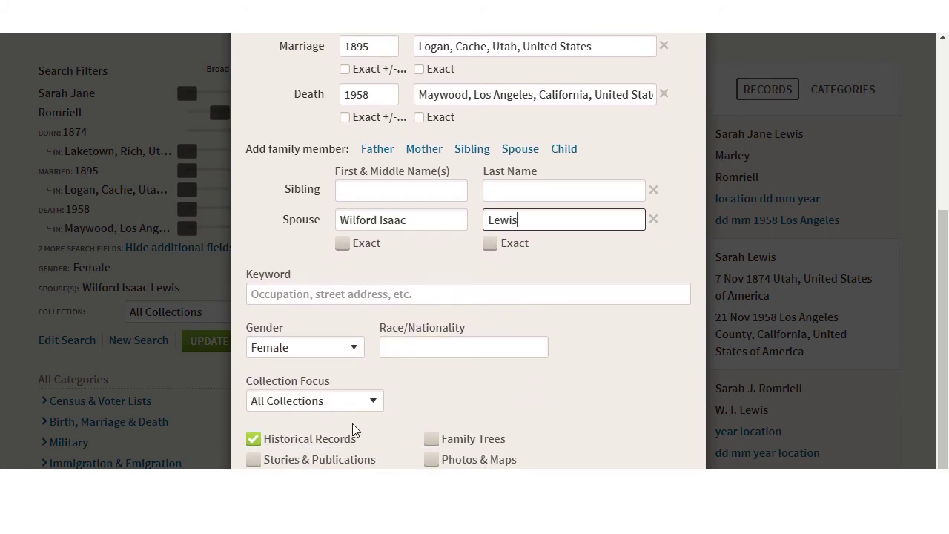
pyautogui.scroll(-1, 353, 431)
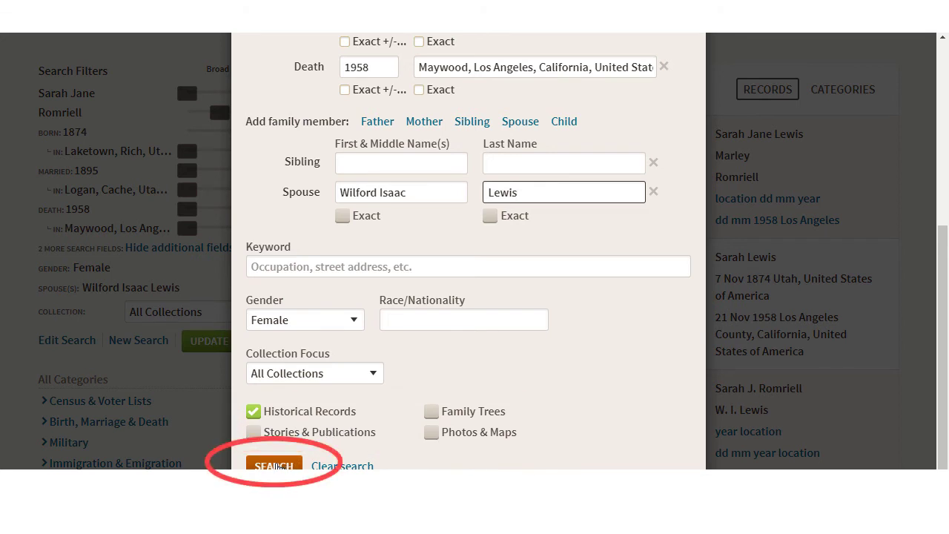
pyautogui.click(275, 466)
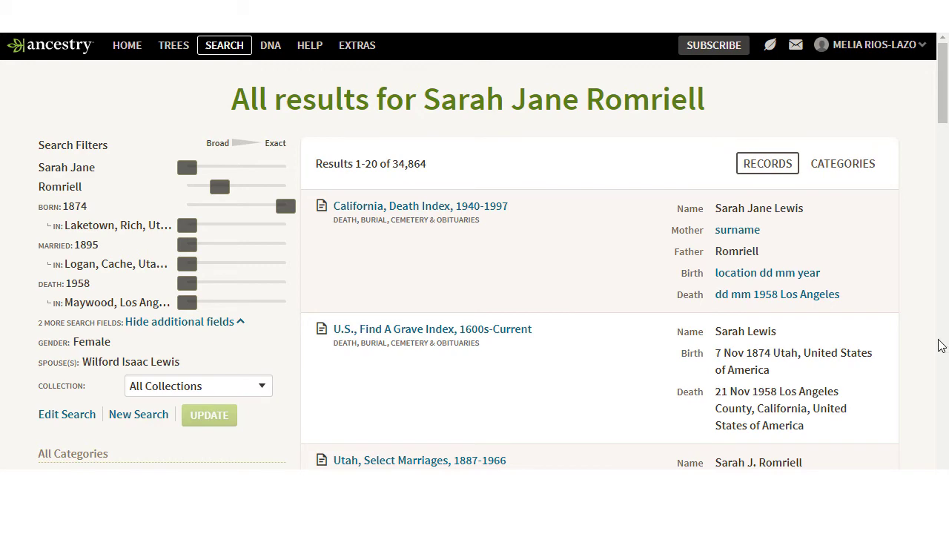
# - Look through the records matching the refined Ancestry search and return to the ancestor's person page on FamilySearch
pyautogui.scroll(-2, 942, 346)
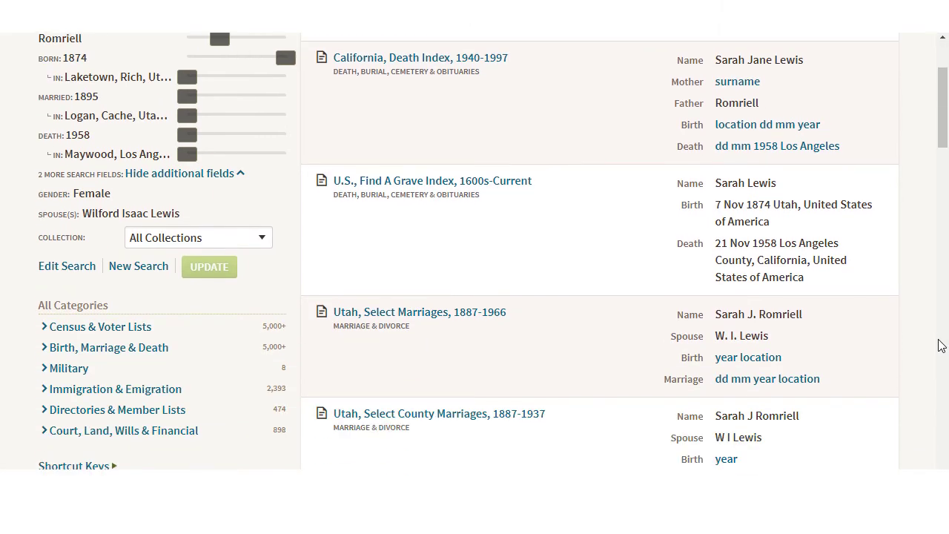
pyautogui.scroll(-5, 939, 371)
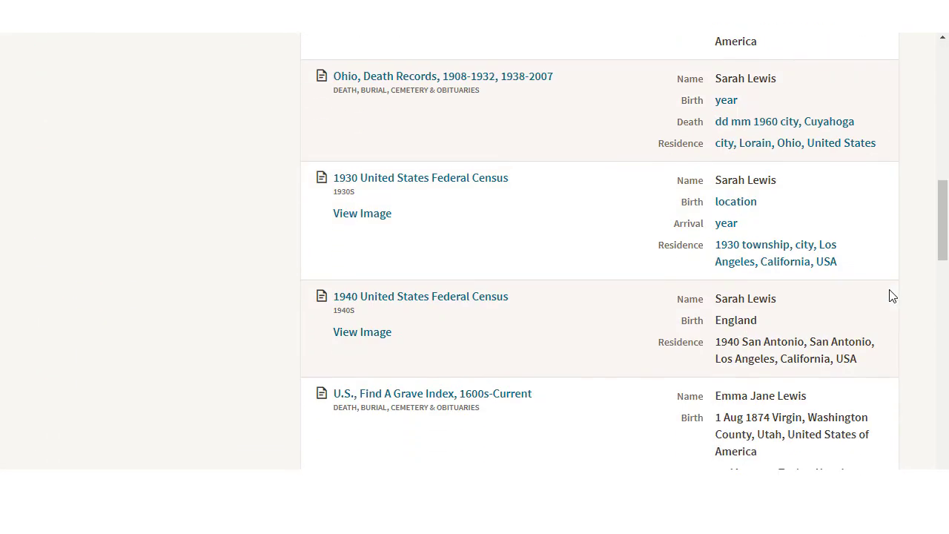
pyautogui.scroll(-6, 892, 296)
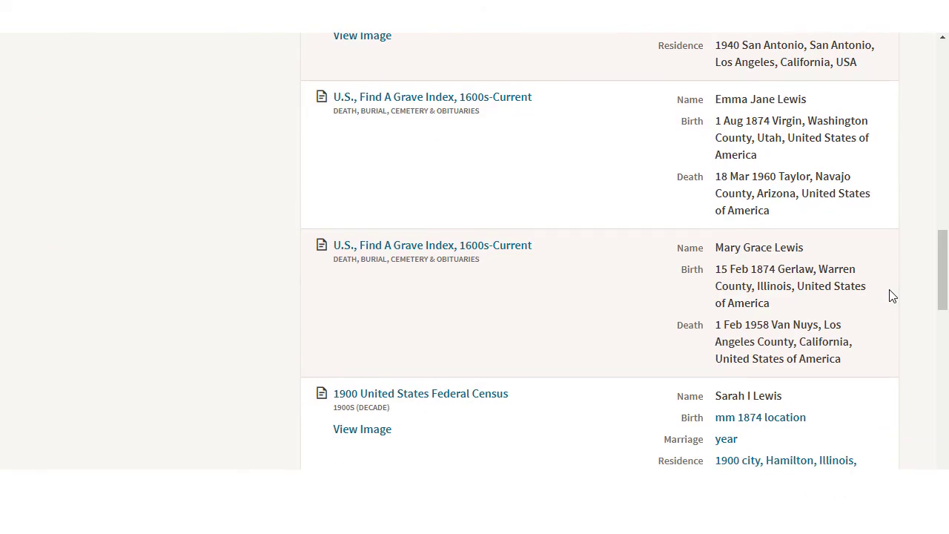
pyautogui.scroll(-2, 892, 296)
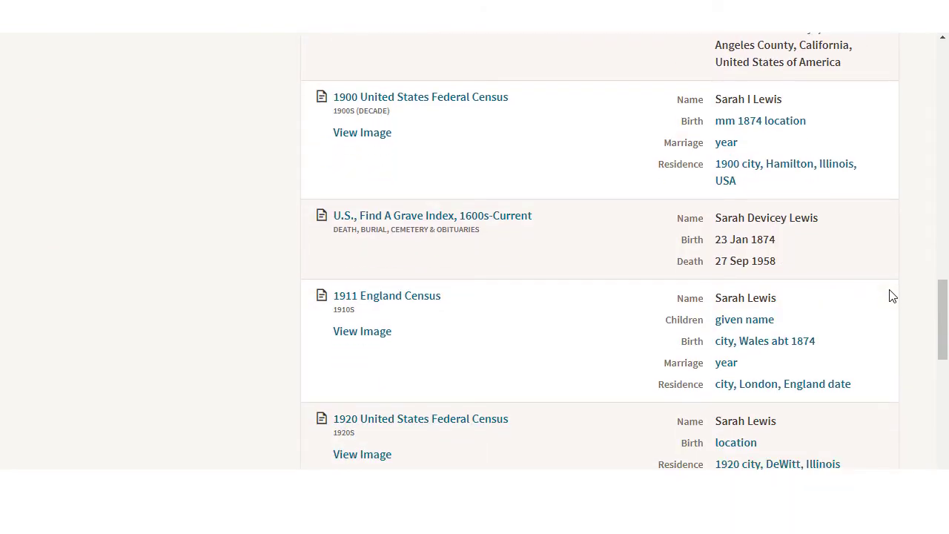
pyautogui.scroll(15, 892, 296)
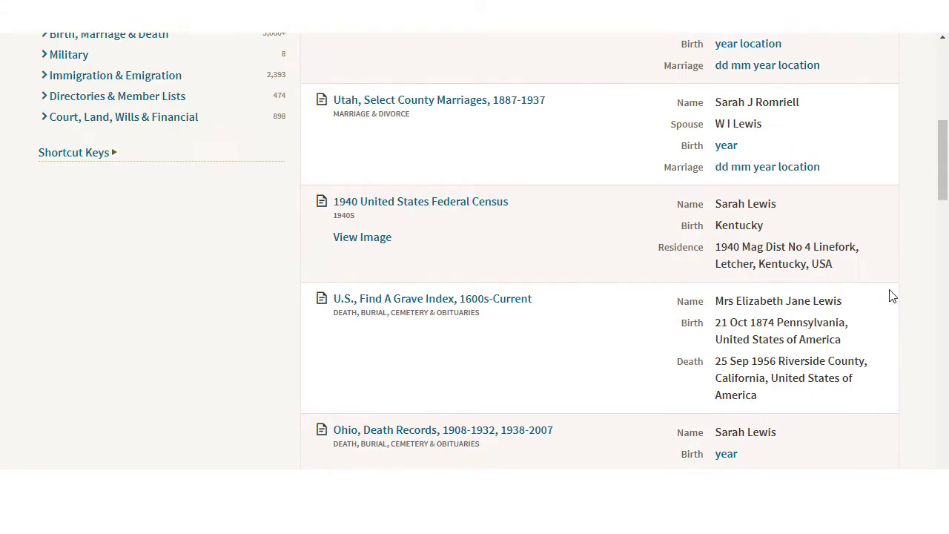
pyautogui.scroll(1, 893, 296)
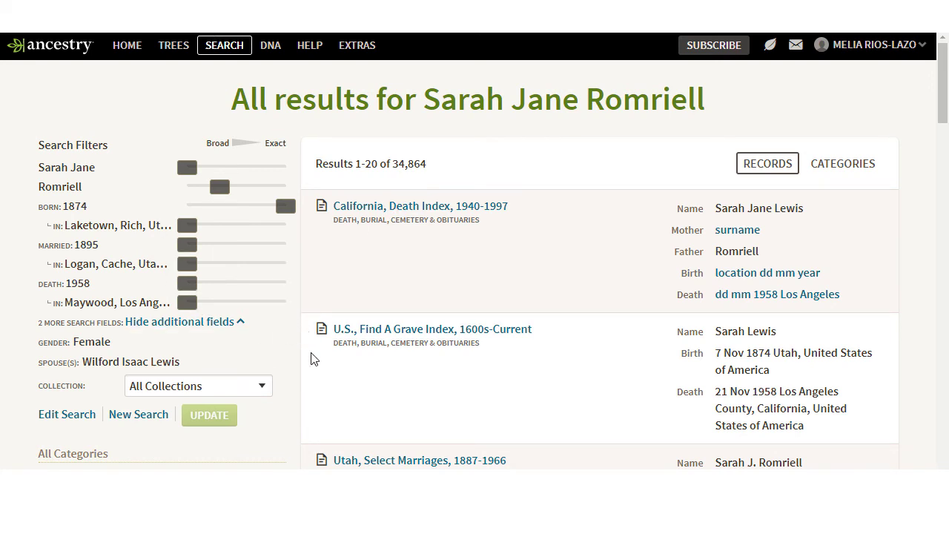
pyautogui.hotkey('ctrl', 'w')
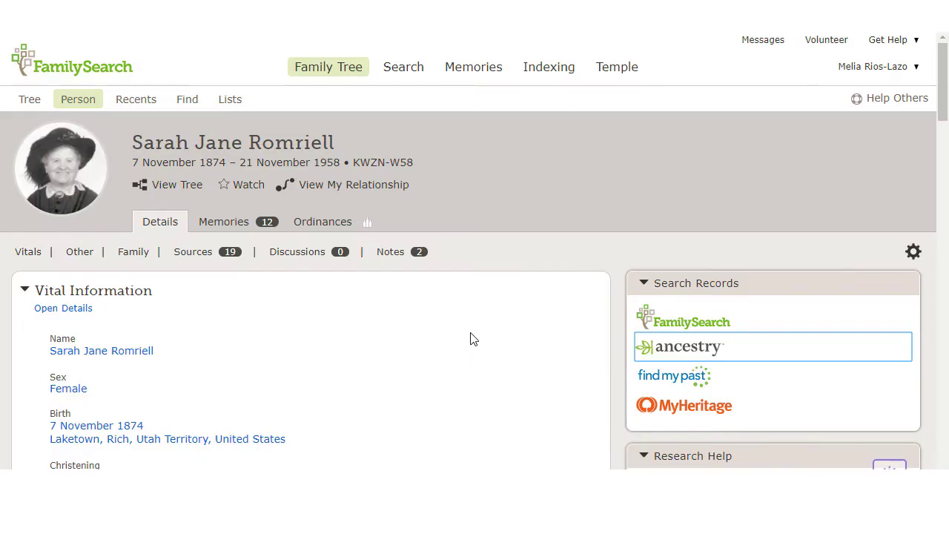
pyautogui.click(686, 354)
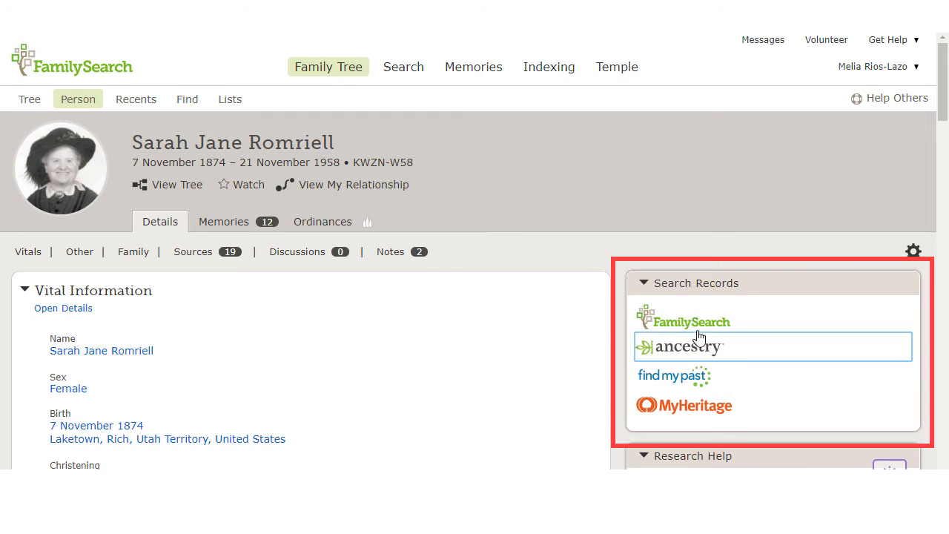